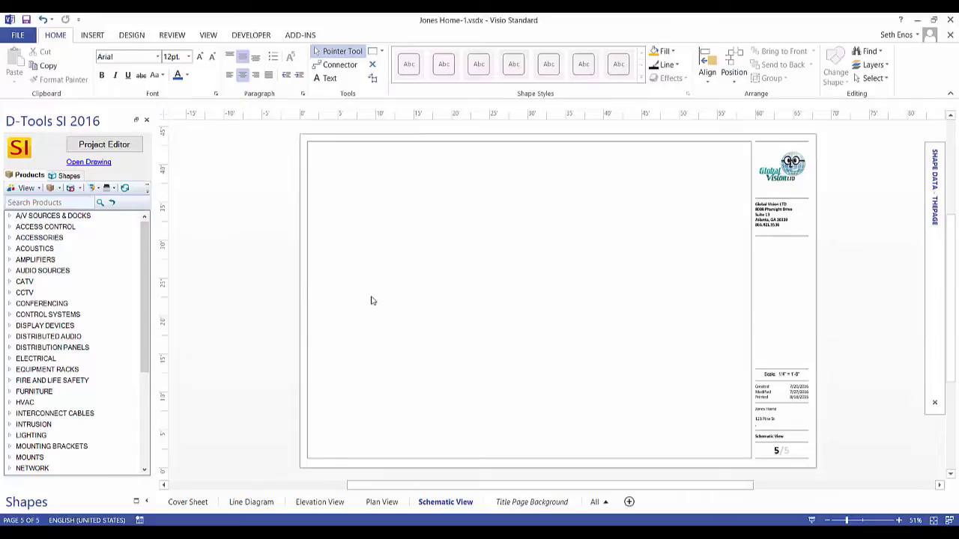
Place the Linksys router, Sonos Bridge, CAT6 wire and kitchen PLAY:3 from the Project Editor onto the Schematic View page.
click(116, 145)
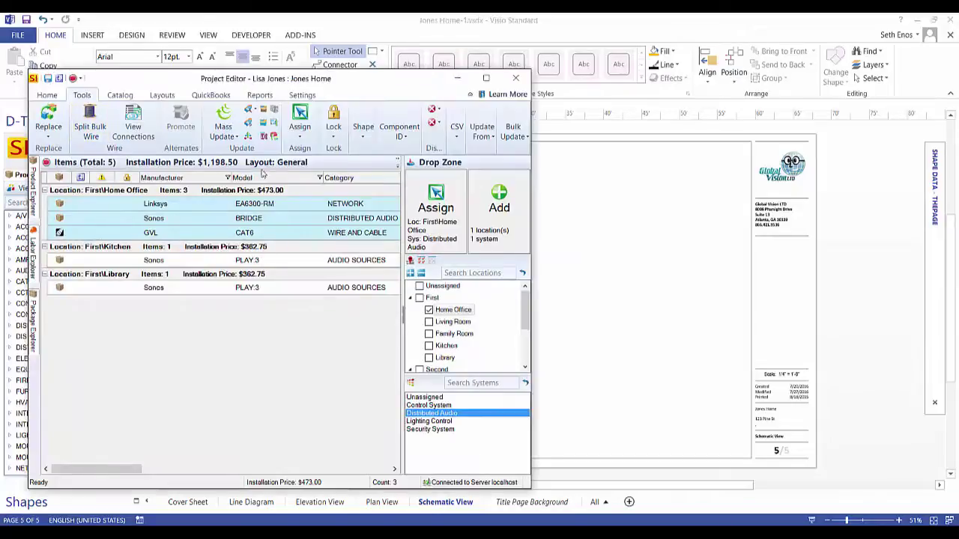
click(201, 203)
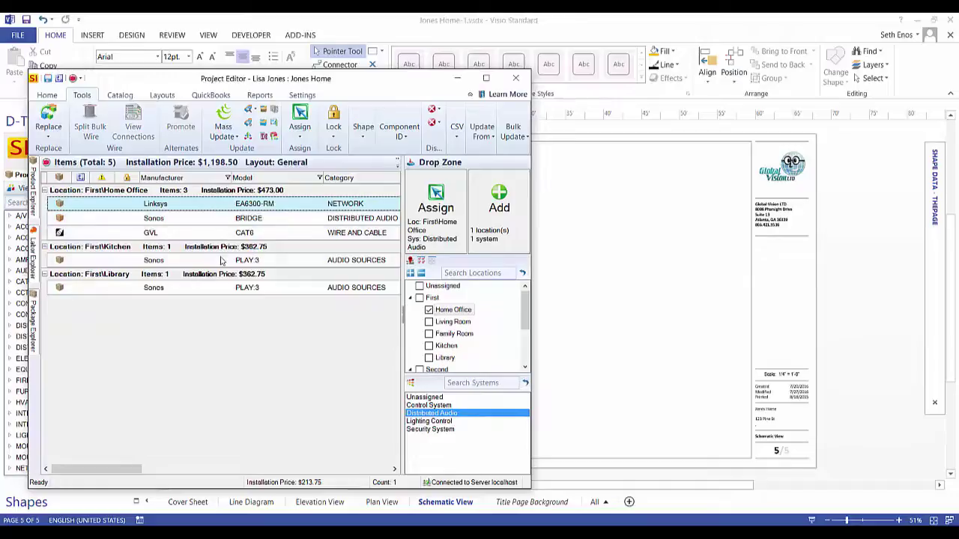
shift+click(219, 261)
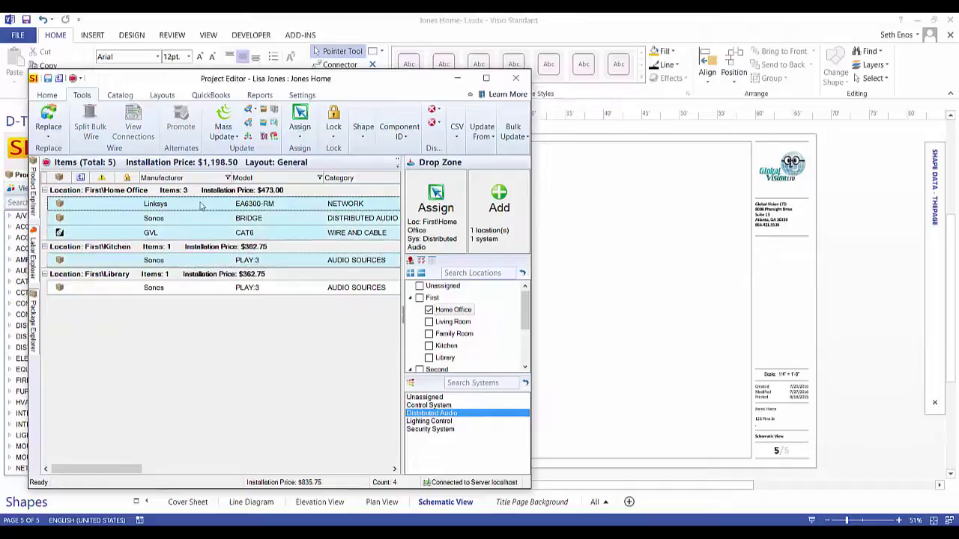
drag(202, 207, 558, 281)
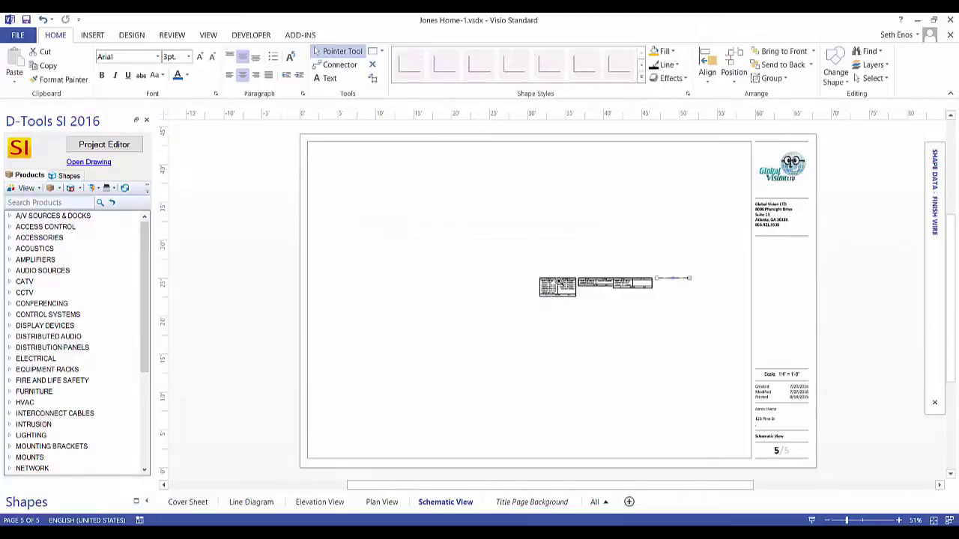
Move the Linksys router block down and away from the others, and reposition the Sonos Bridge block clear of the PLAY:3.
drag(515, 253, 700, 396)
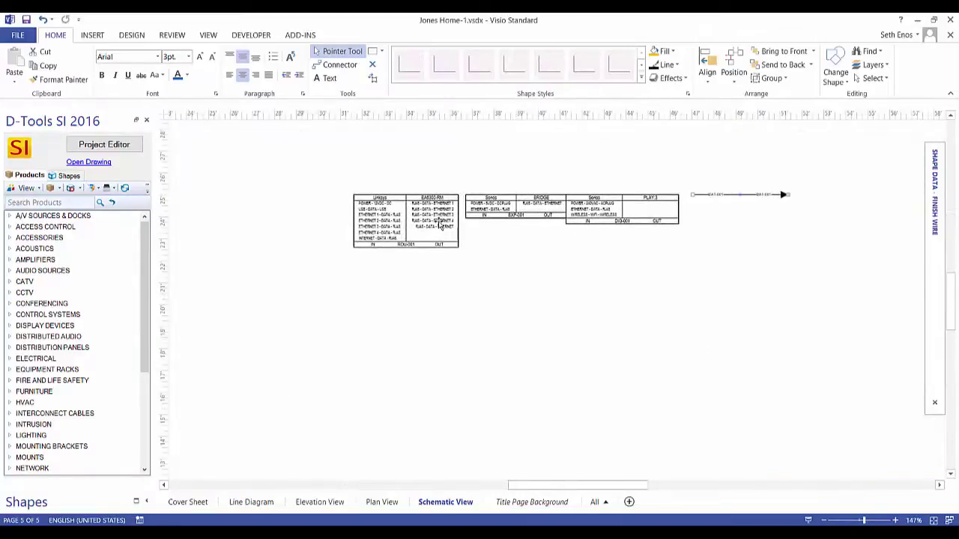
drag(435, 221, 366, 261)
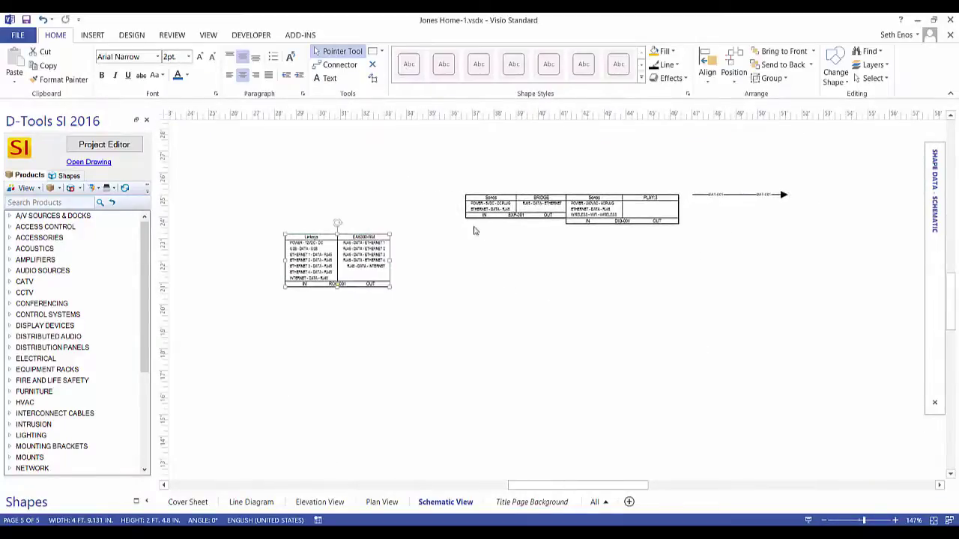
scroll(473, 222, up, 3)
drag(541, 201, 521, 229)
Connect the CAT6 wire from the router's INTERNET output to the Bridge's ETHERNET input, and move the PLAY:3 block farther from the Bridge.
drag(830, 190, 435, 304)
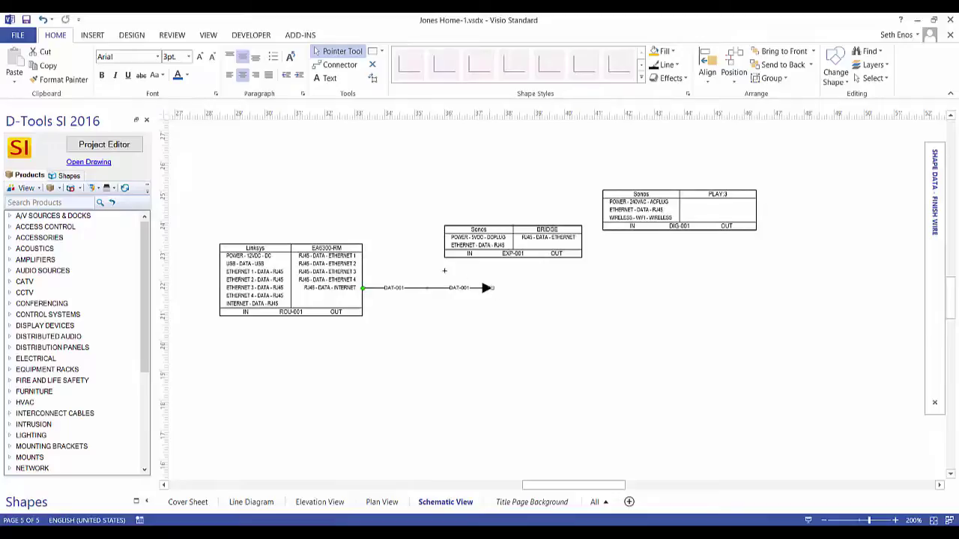
drag(439, 265, 442, 245)
drag(550, 297, 491, 309)
drag(573, 241, 651, 209)
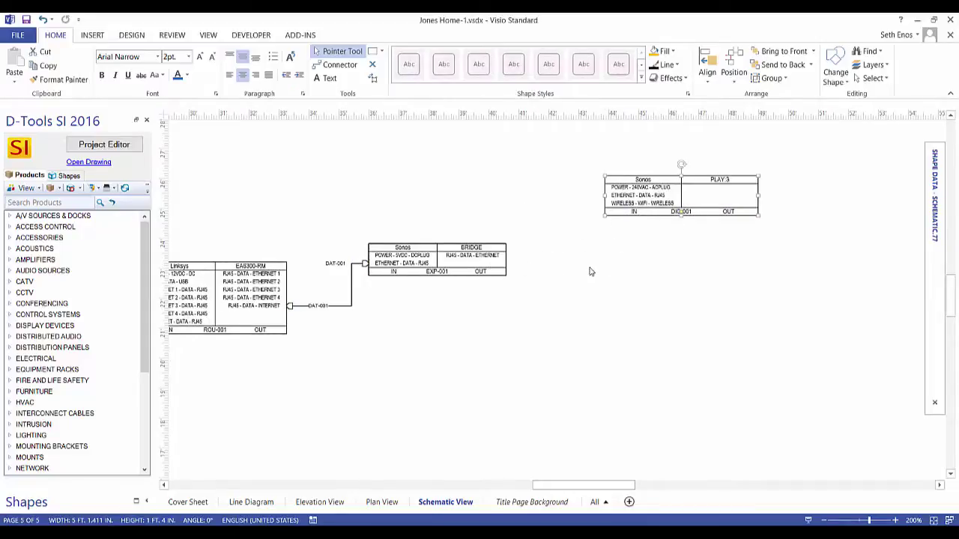
Compare the terminals on the PLAY:3 and Bridge blocks, and open the Bridge product's inputs and outputs for editing.
scroll(664, 180, up, 3)
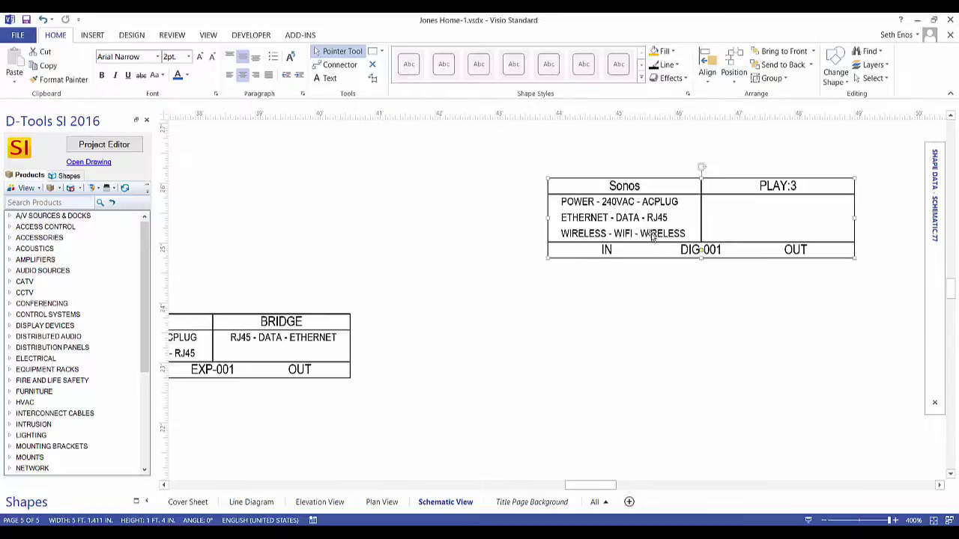
scroll(652, 233, down, 2)
scroll(652, 233, down, 2)
scroll(461, 284, up, 3)
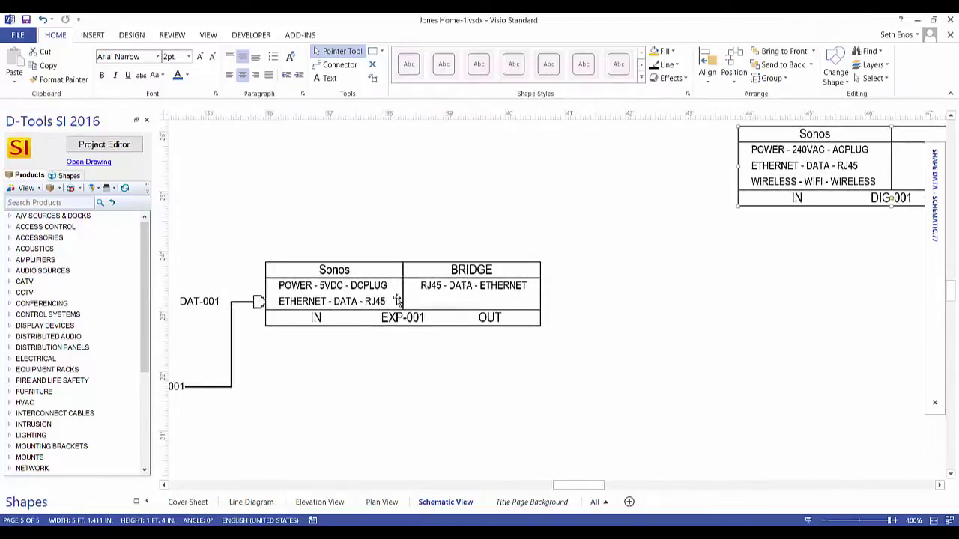
scroll(432, 281, down, 2)
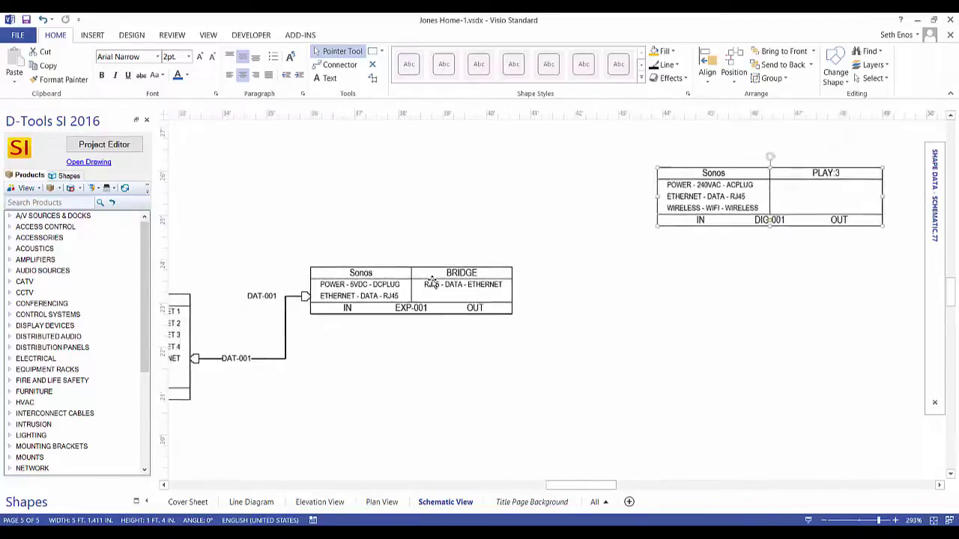
double_click(416, 299)
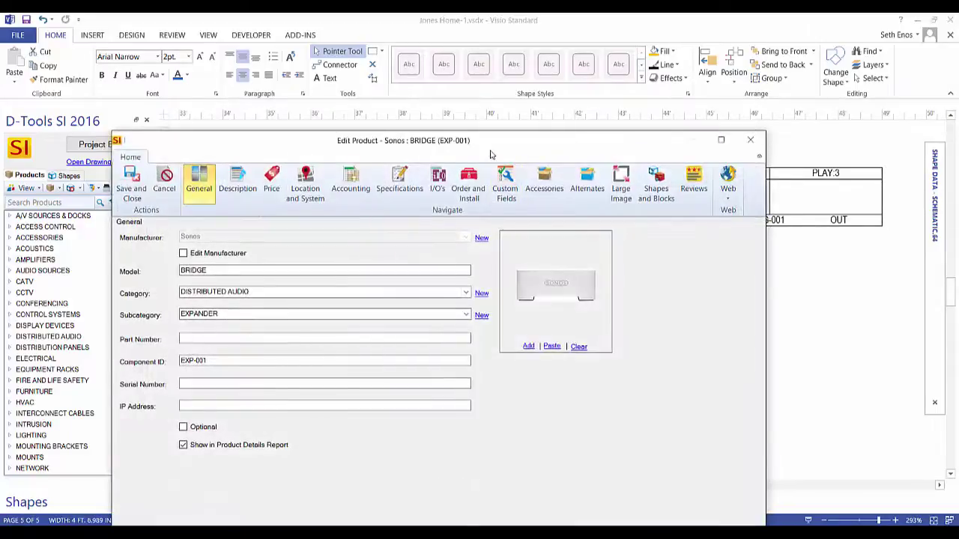
drag(491, 143, 522, 76)
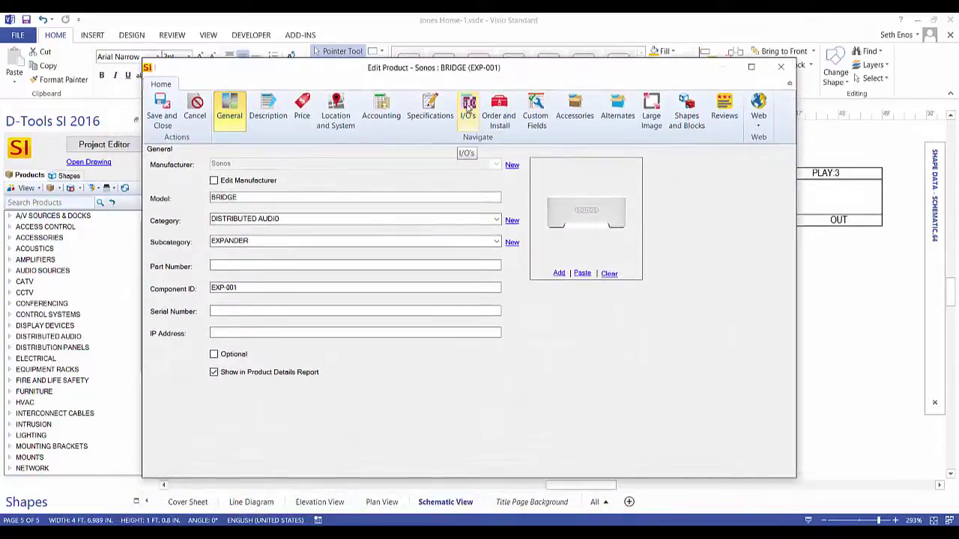
click(468, 111)
Add a Bridge output with terminal WIRELESS, signal WIFI and label WIRELESS, and save the product with its I/O's updated to the catalog.
click(547, 207)
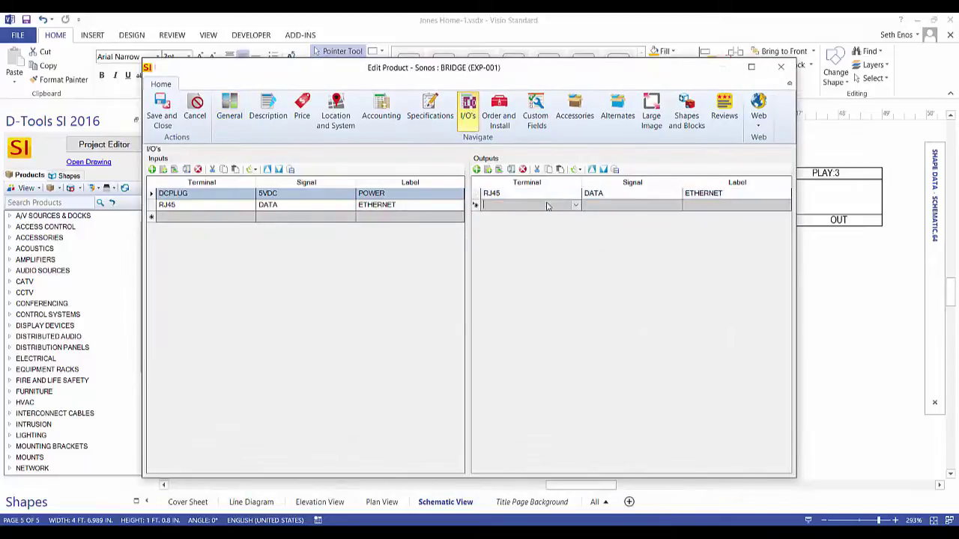
click(520, 217)
click(609, 214)
click(607, 217)
click(703, 212)
text(w)
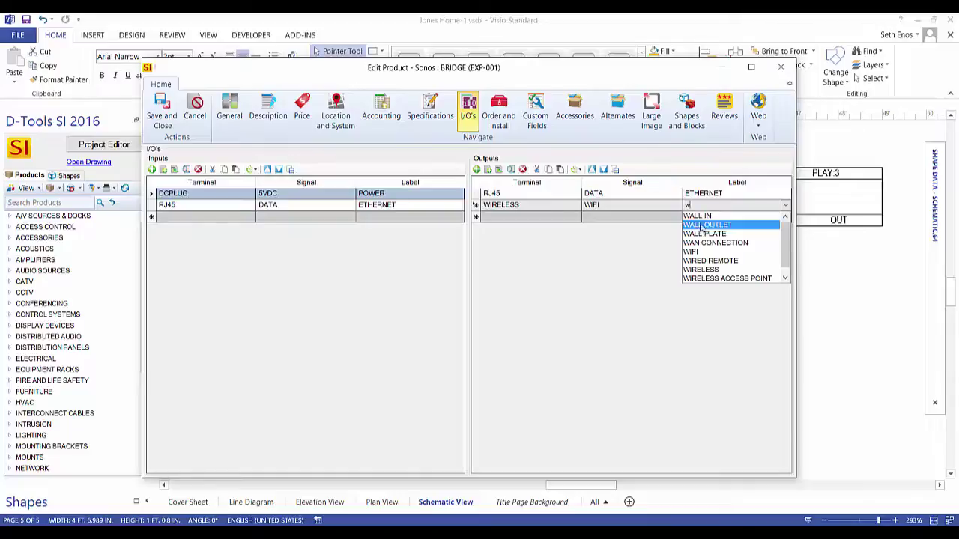
click(705, 272)
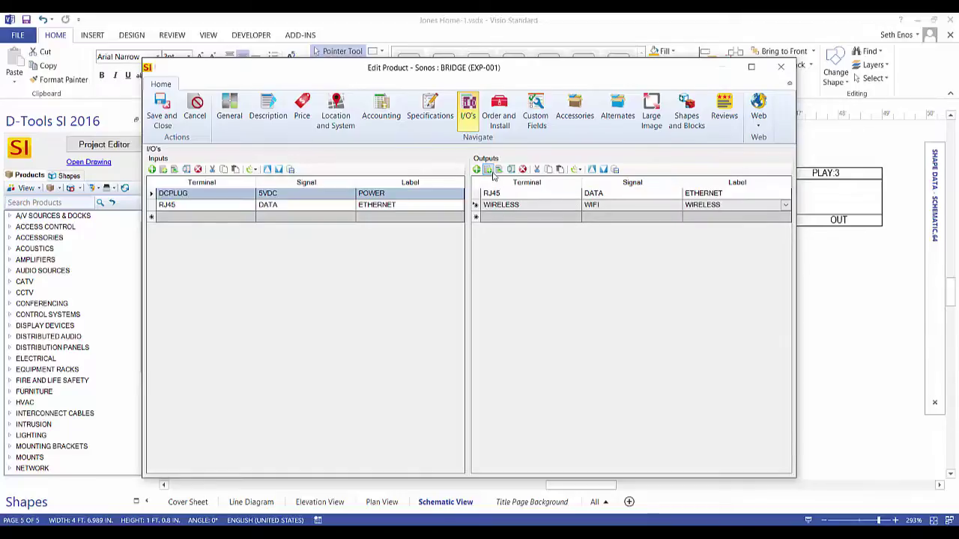
click(162, 122)
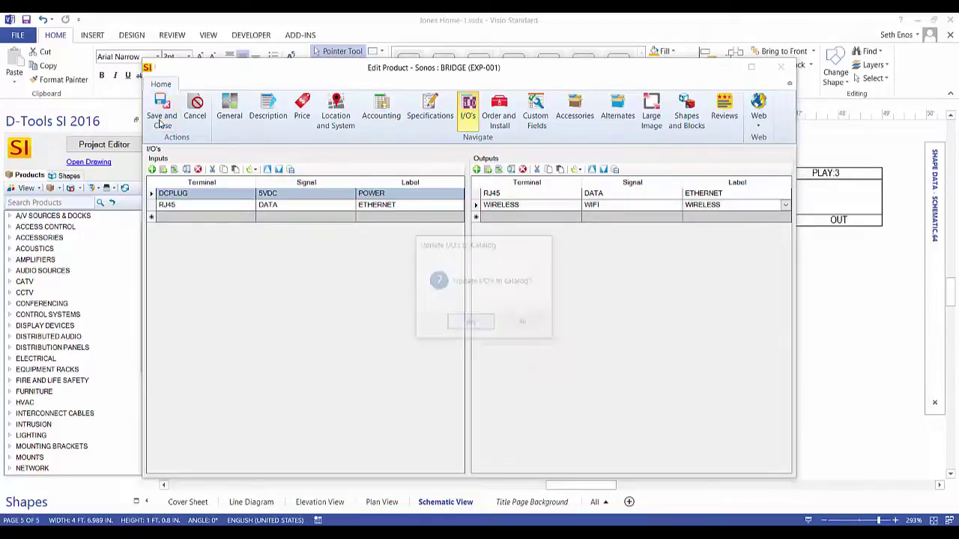
click(472, 325)
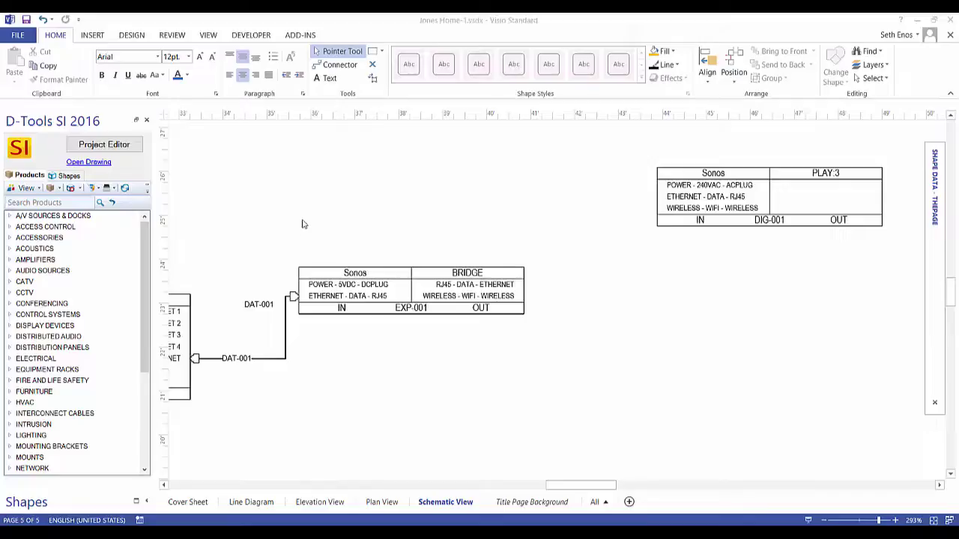
Draw a connector from the Bridge's WIRELESS output to the PLAY:3's WIRELESS input.
click(346, 68)
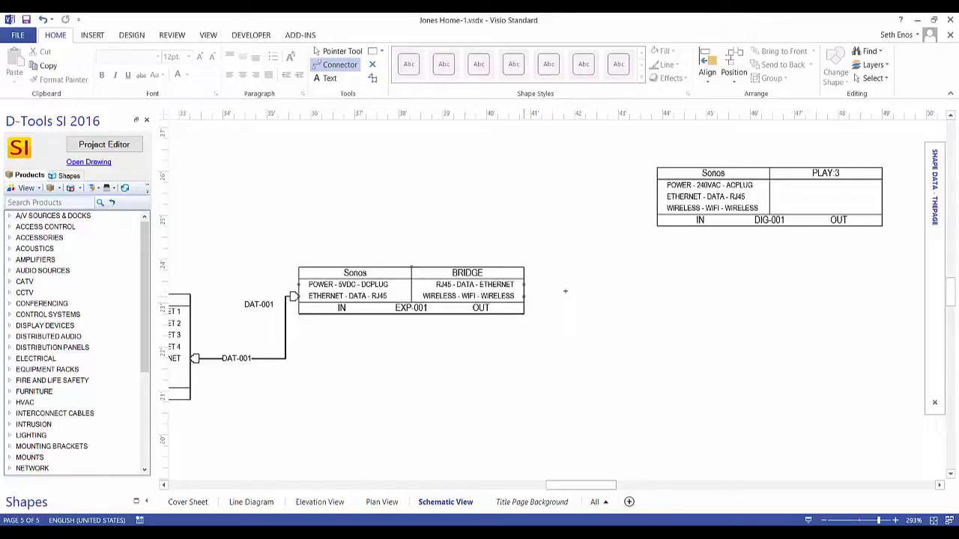
drag(530, 300, 657, 209)
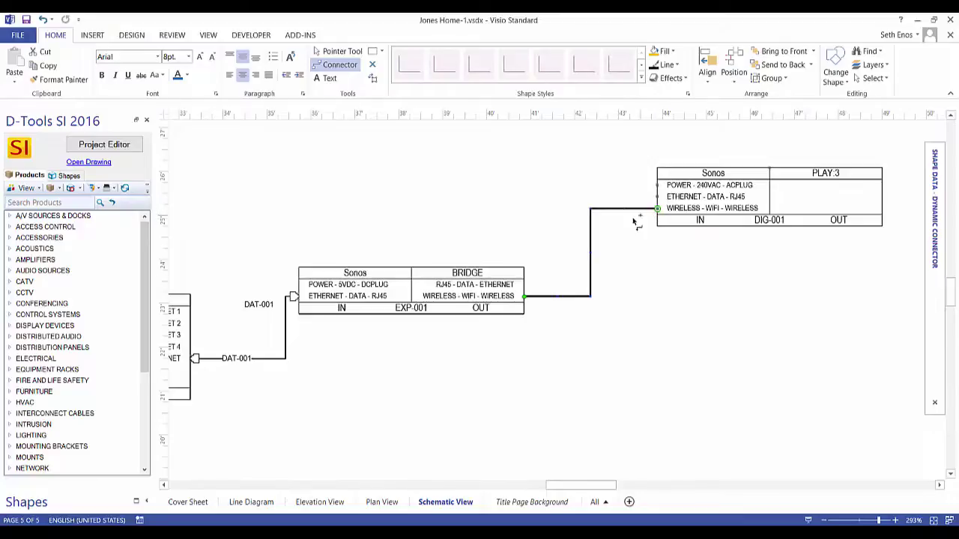
click(330, 50)
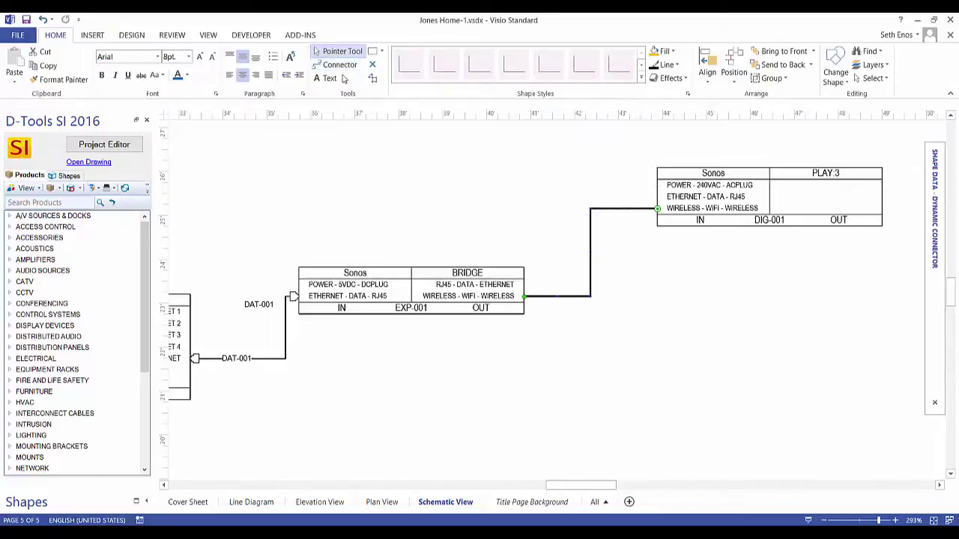
Label the connector between the Bridge and the PLAY:3 "WiFi".
click(590, 240)
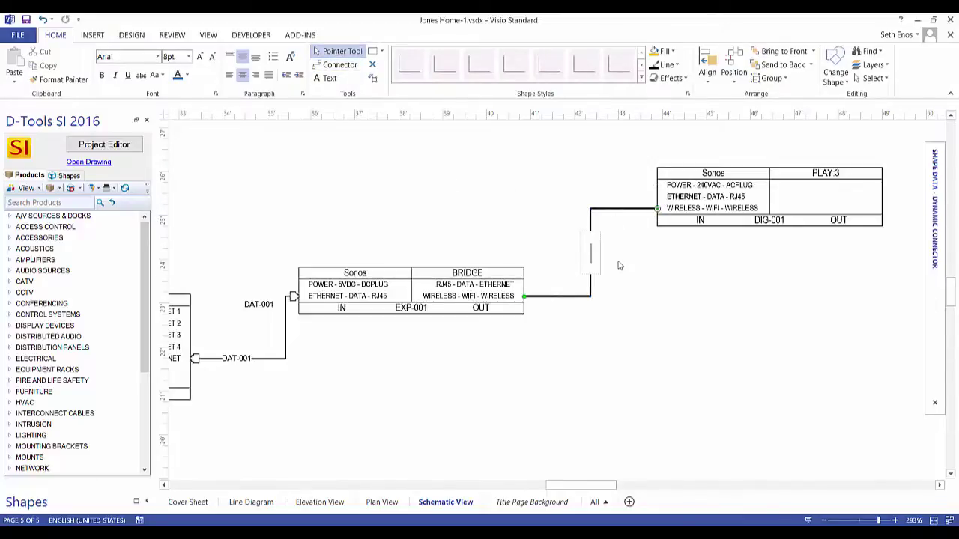
text(WiFi)
click(669, 278)
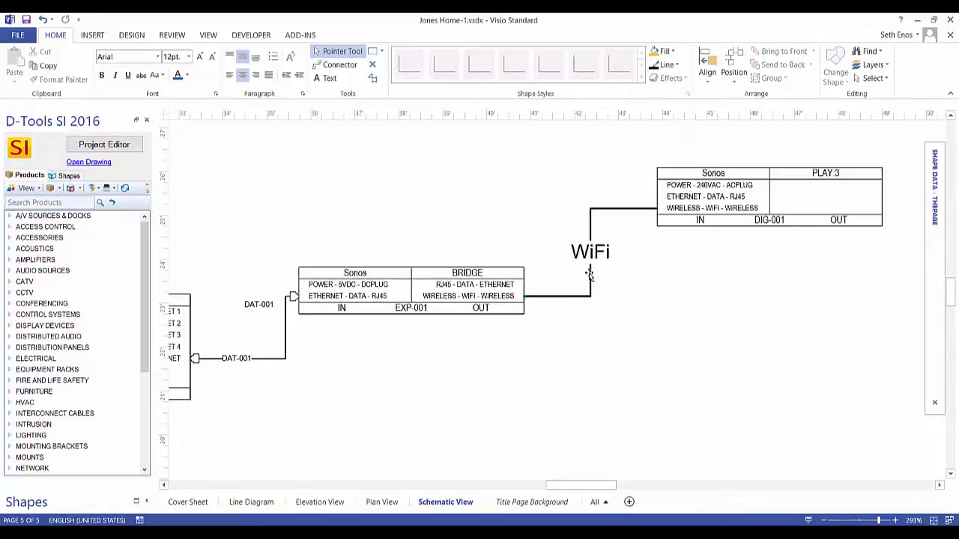
Format the WiFi connector as an orange dashed line.
click(591, 217)
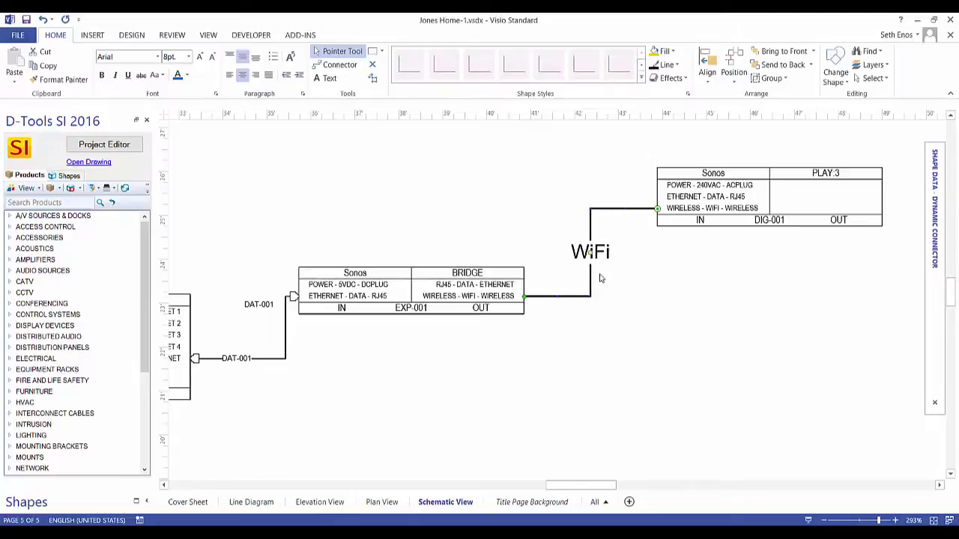
click(671, 66)
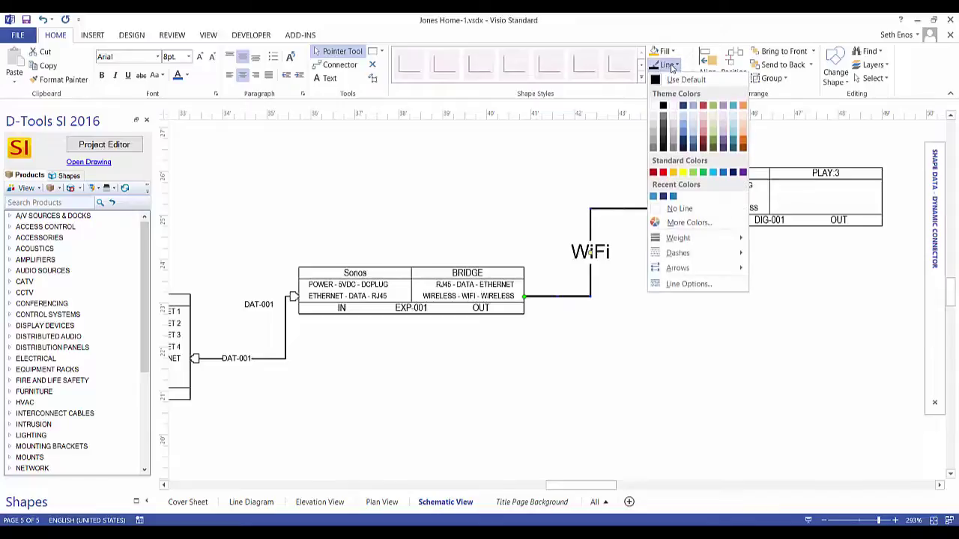
click(676, 174)
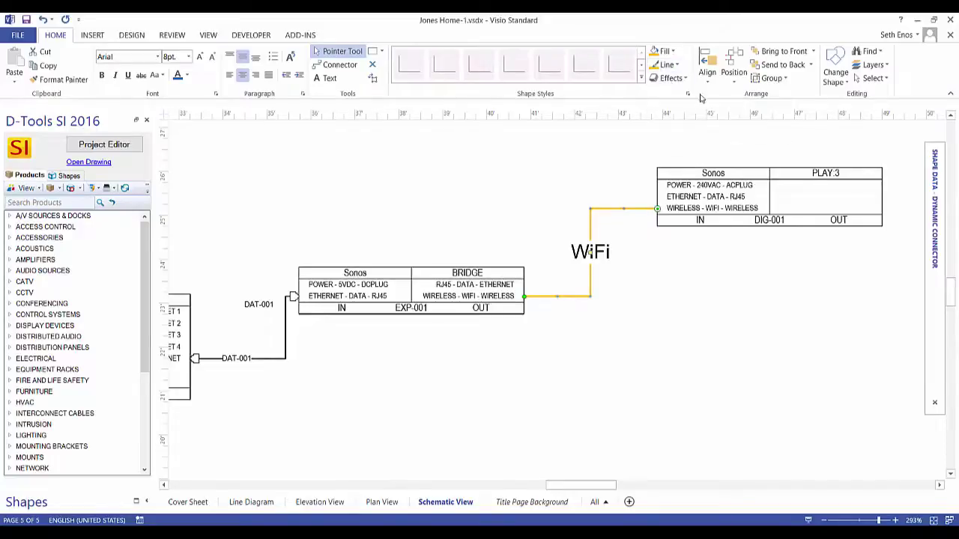
click(678, 65)
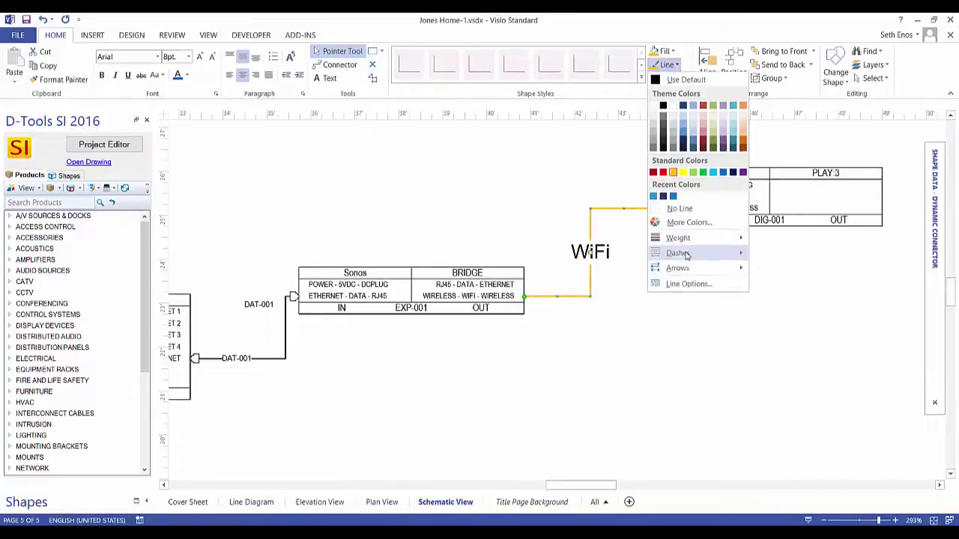
mouse_move(686, 257)
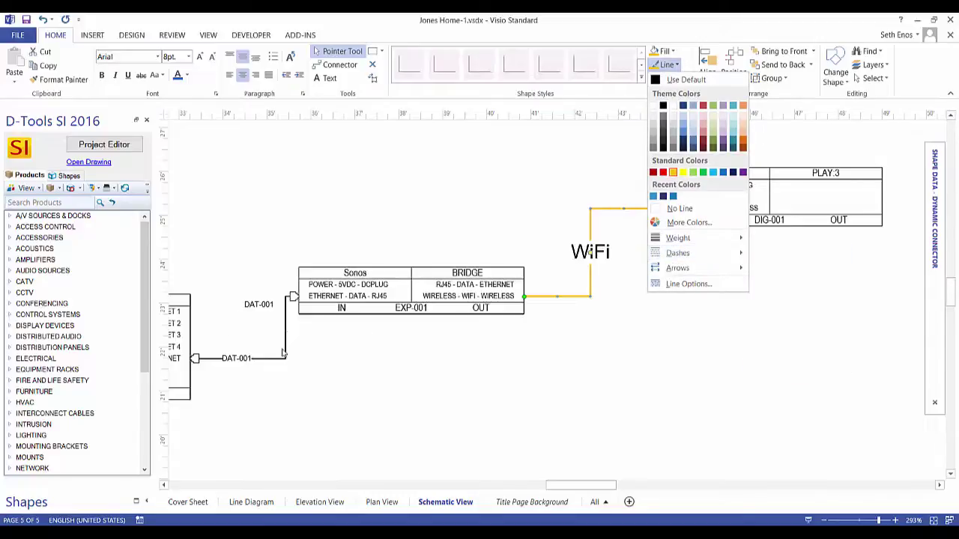
mouse_move(737, 253)
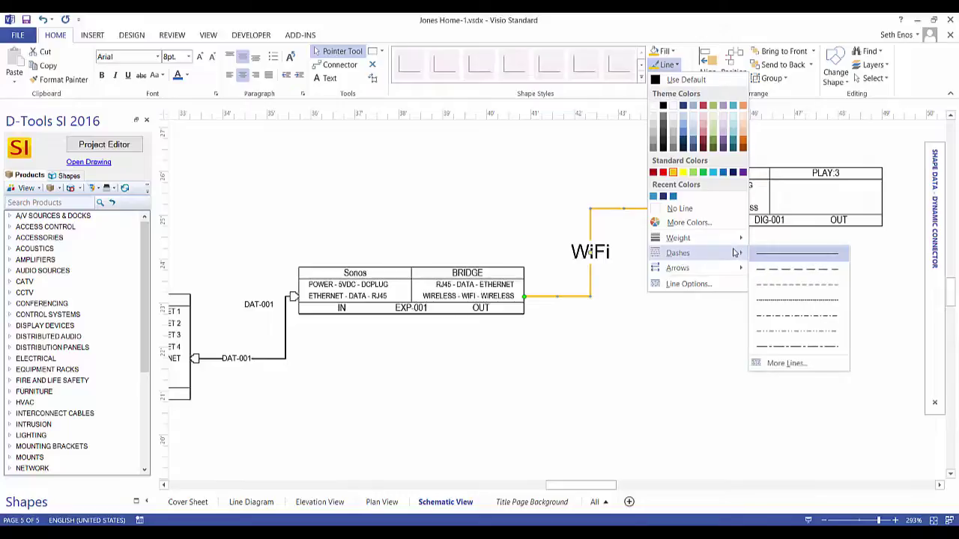
click(832, 285)
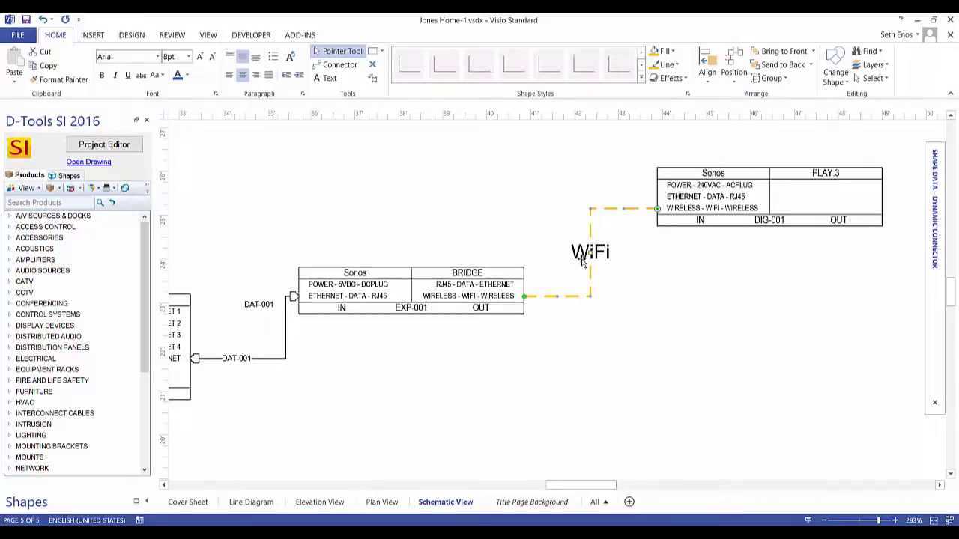
Preview a thinner line weight on the WiFi connector without applying it, and delete the connector.
click(669, 64)
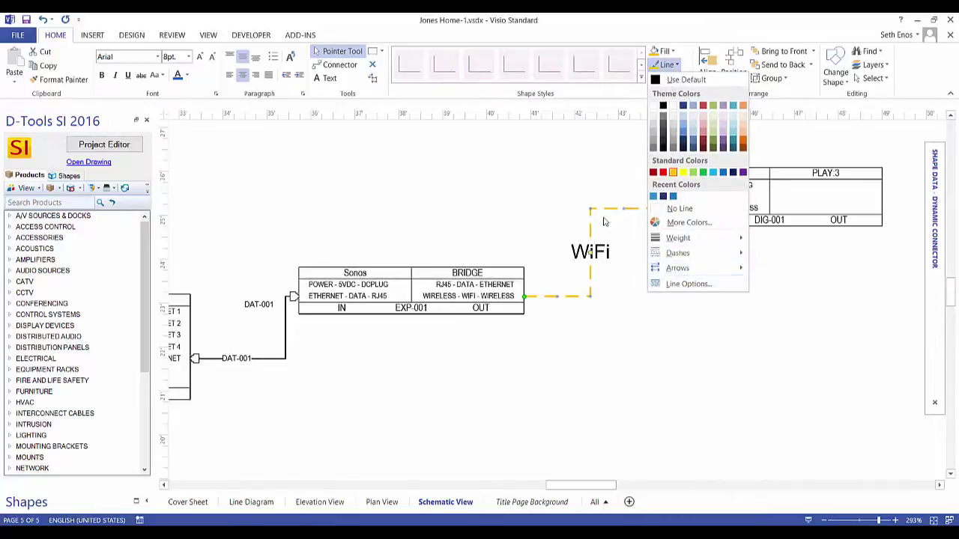
mouse_move(704, 240)
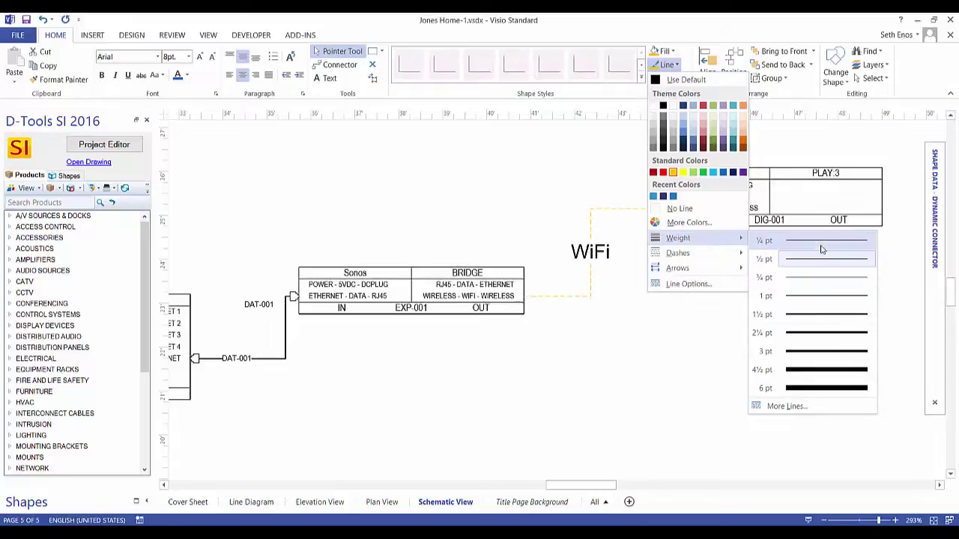
click(517, 192)
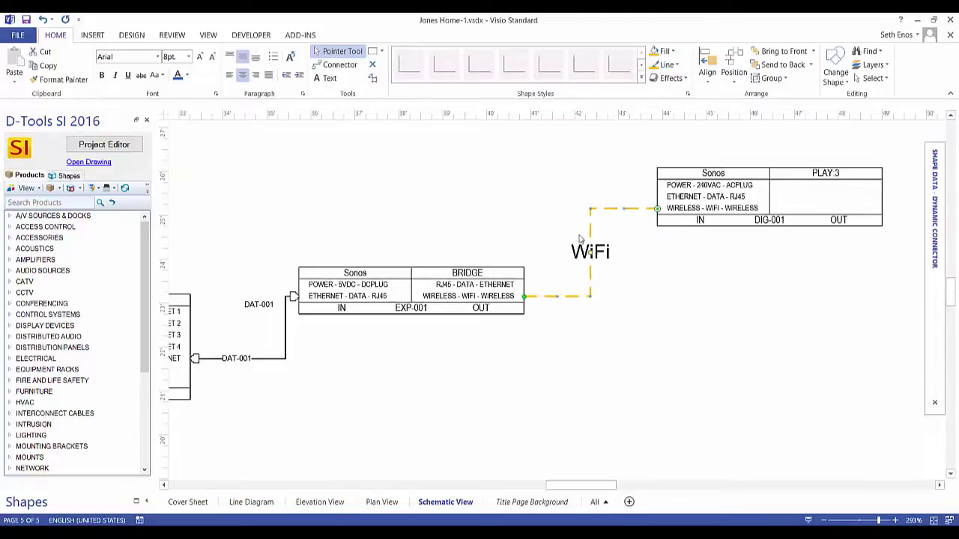
key(Delete)
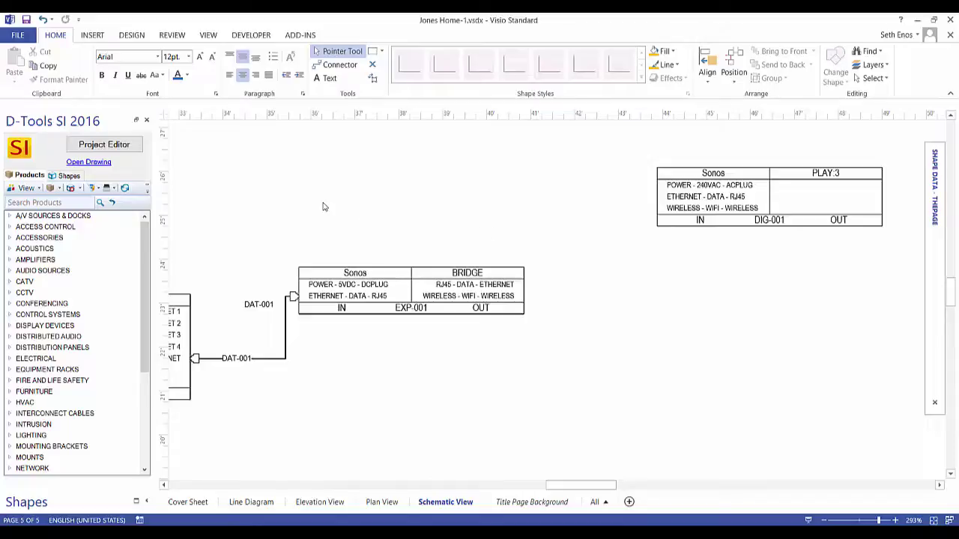
Place a Line Connector wire shape of type WIFI on the schematic below the Bridge and PLAY:3 blocks.
click(67, 176)
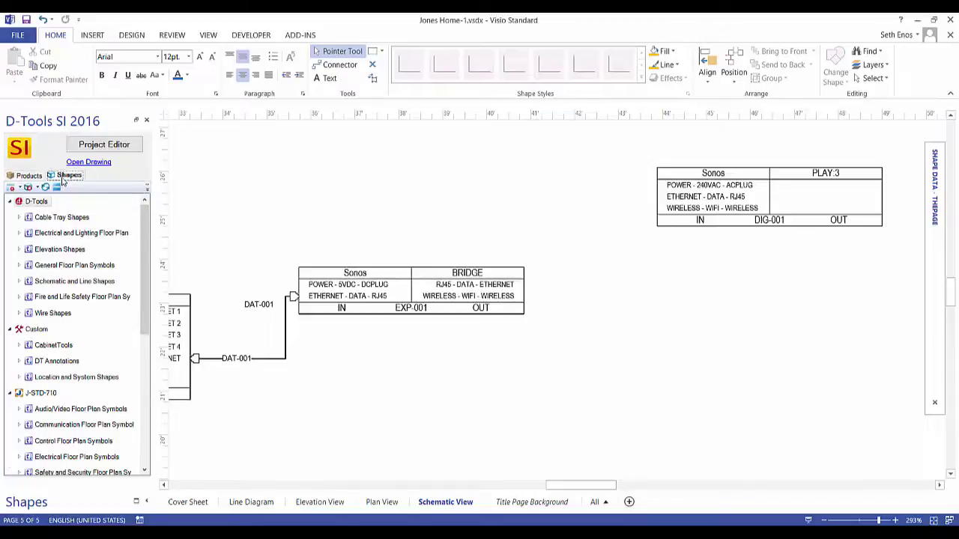
click(19, 313)
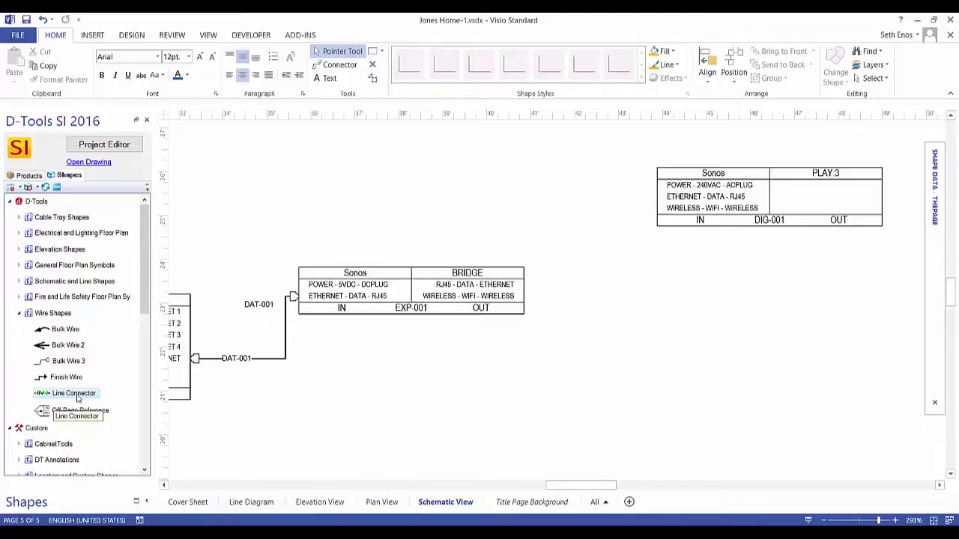
drag(78, 398, 623, 344)
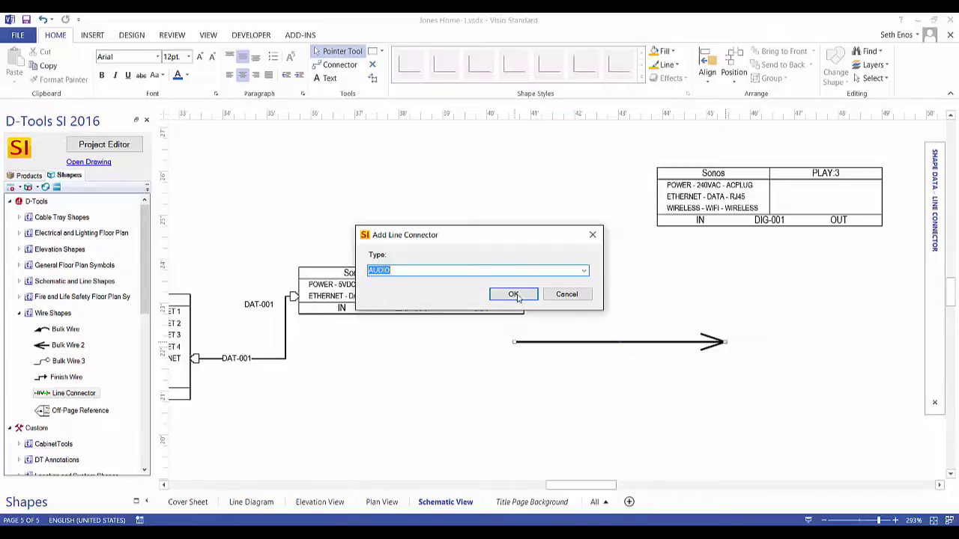
click(583, 271)
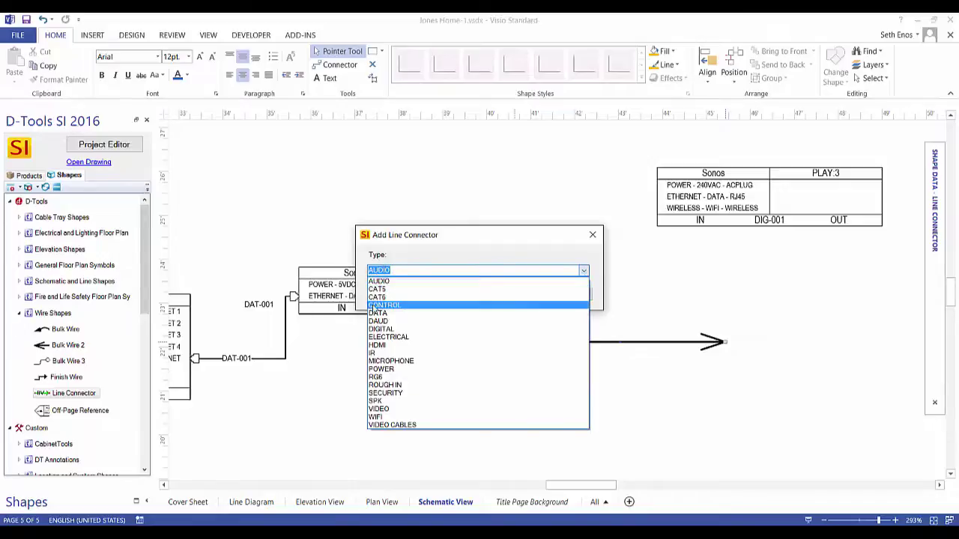
click(391, 417)
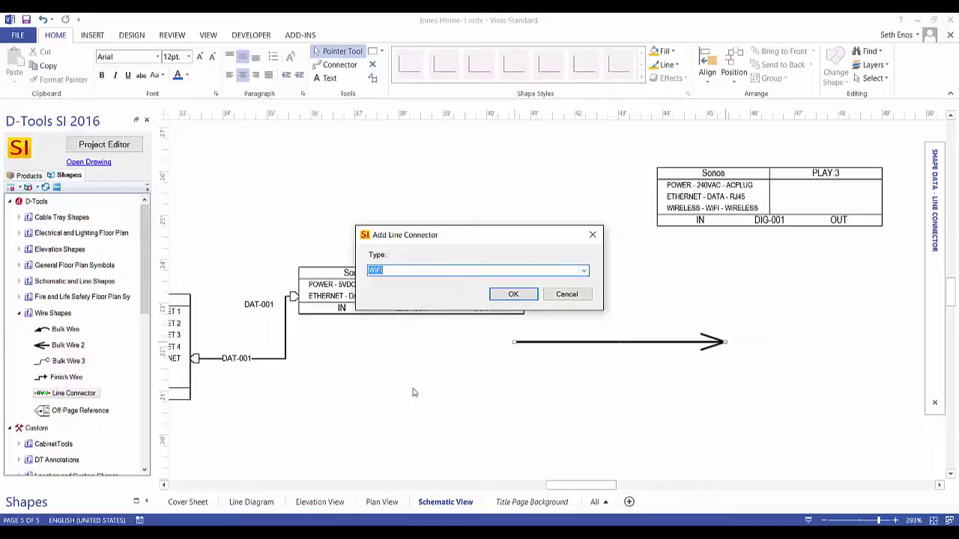
click(515, 294)
Attach the WIFI line connector from the Bridge's WIRELESS output to the PLAY:3's WIRELESS input.
scroll(642, 350, up, 3)
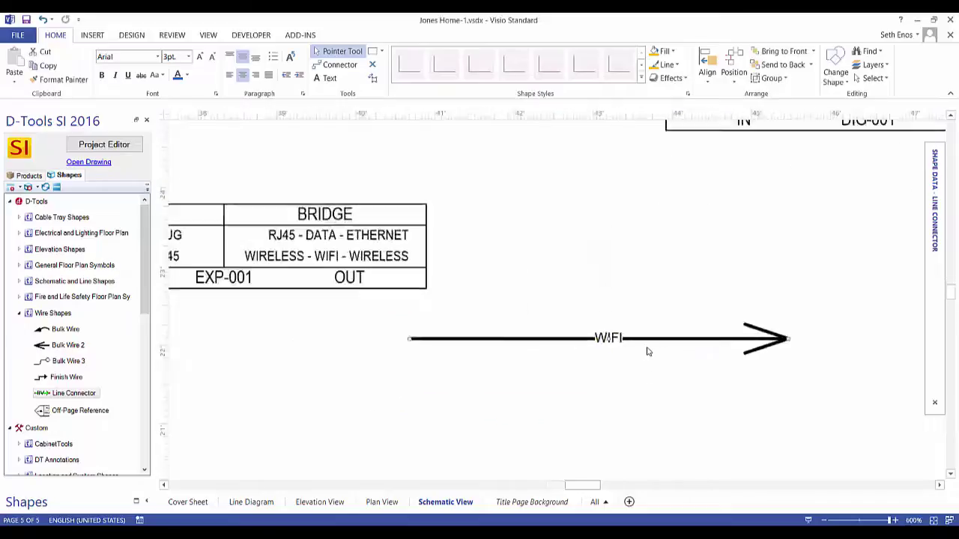
scroll(602, 347, down, 2)
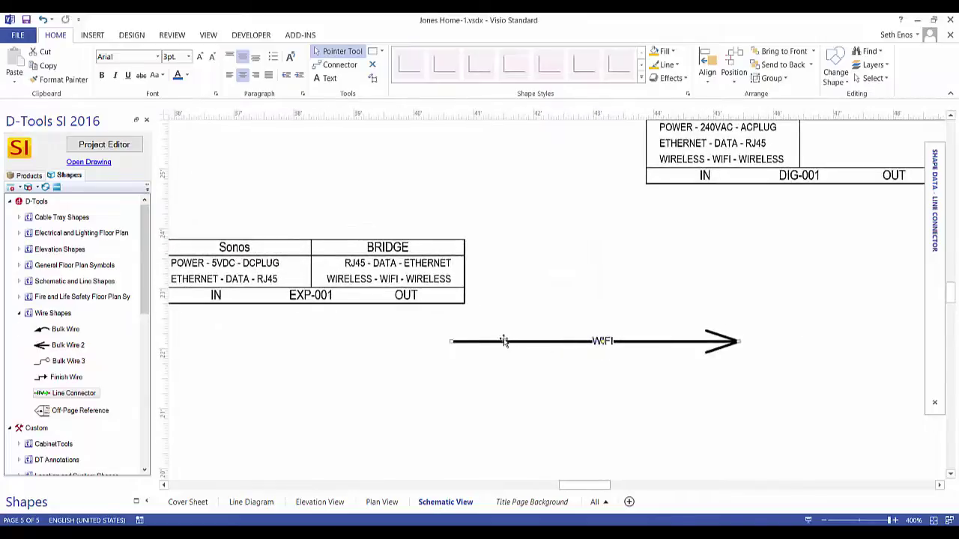
drag(513, 332, 528, 269)
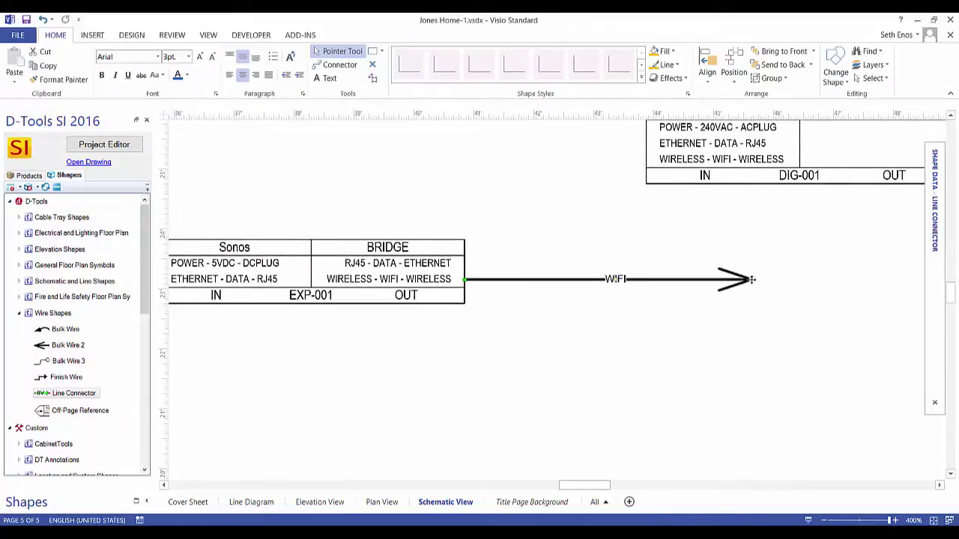
drag(752, 280, 646, 159)
scroll(626, 212, down, 2)
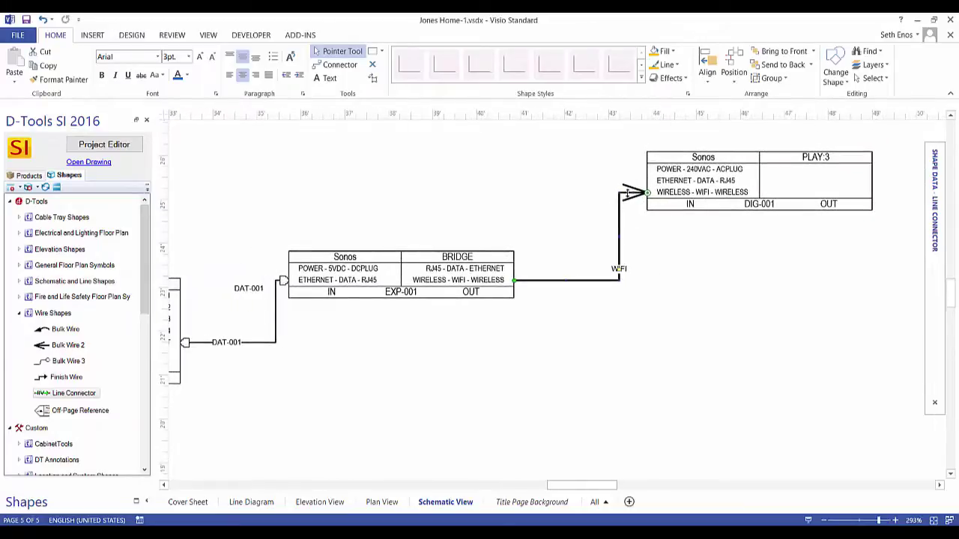
Format the WIFI line connector as a purple dashed line.
click(667, 64)
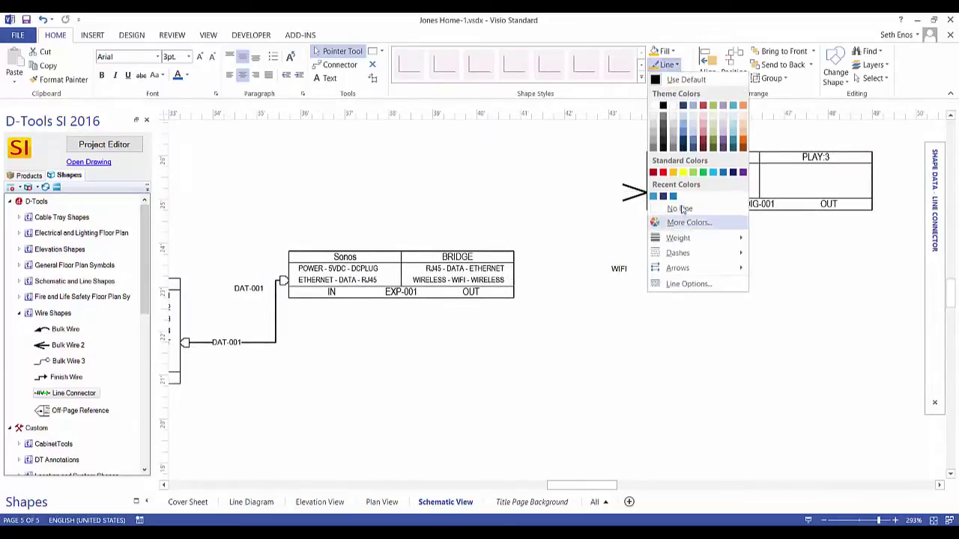
click(743, 174)
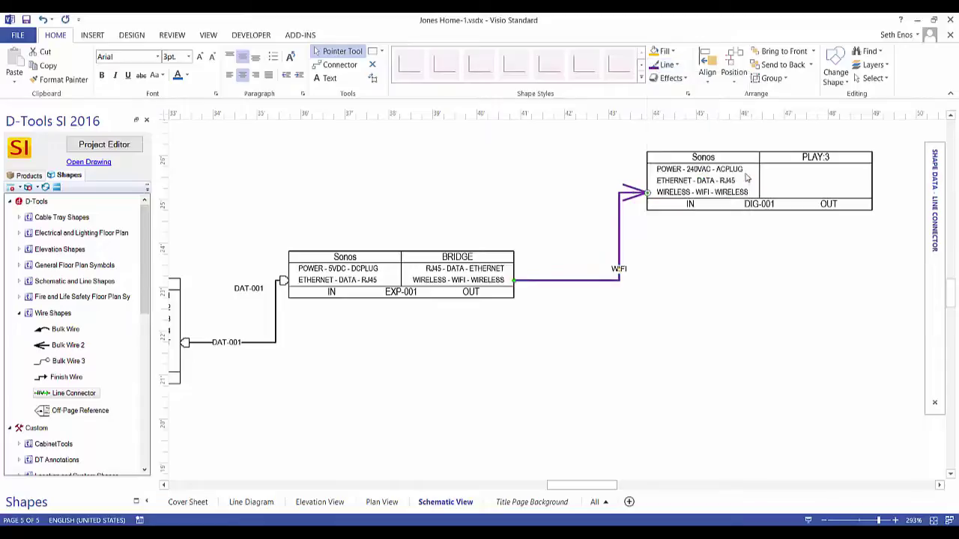
click(666, 65)
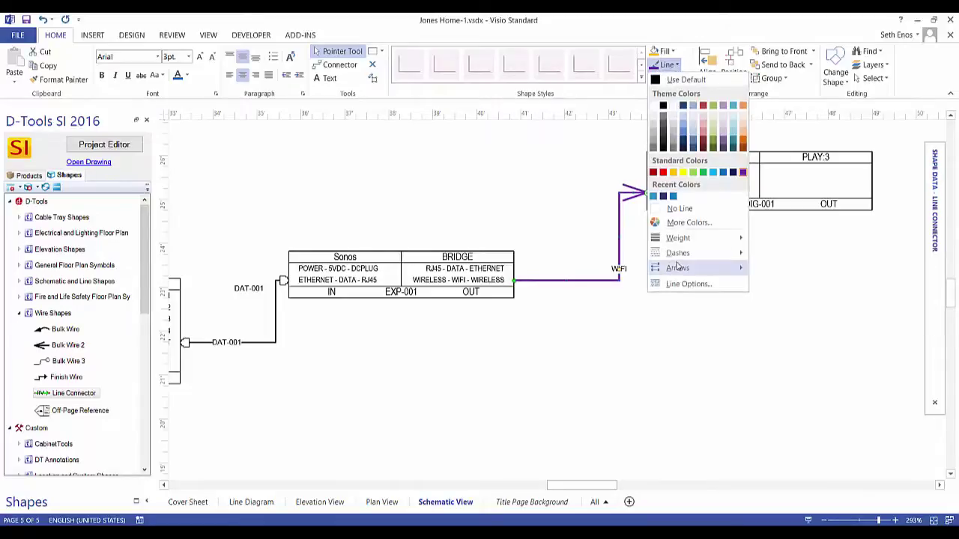
mouse_move(677, 253)
click(788, 323)
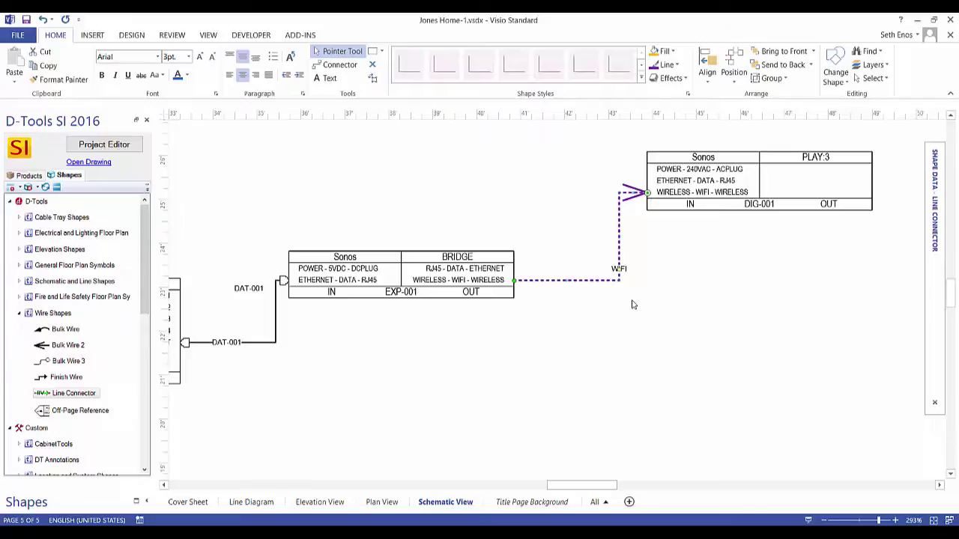
Delete the purple WIFI line connector between the Bridge and the PLAY:3.
click(66, 377)
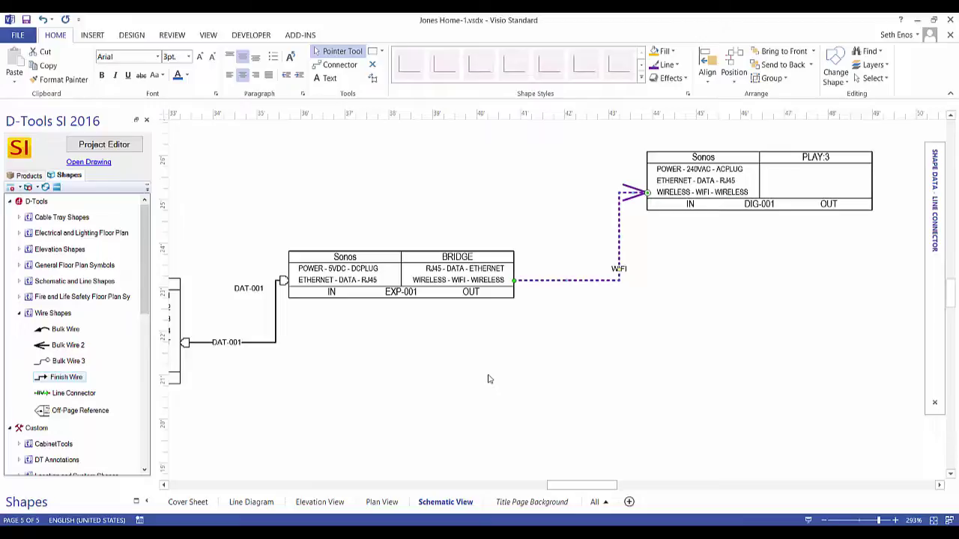
key(Escape)
click(620, 222)
key(Delete)
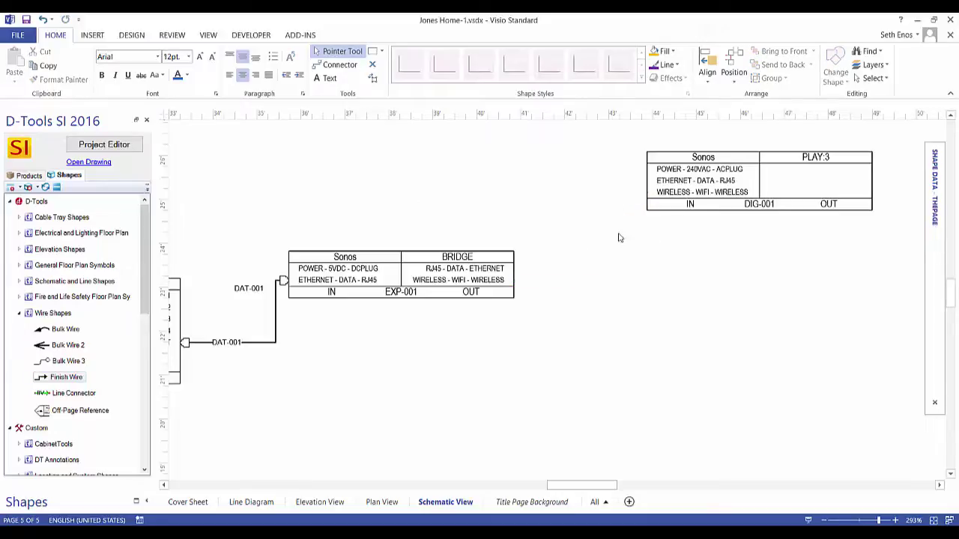
Add the GVL WiFi wire product to the schematic for the Home Office's Distributed Audio system and review its price details.
click(105, 144)
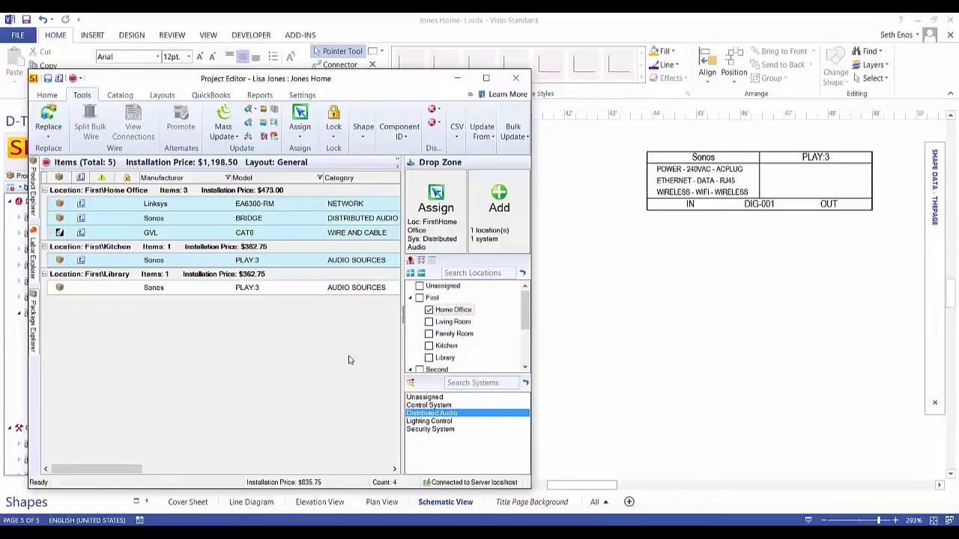
click(276, 208)
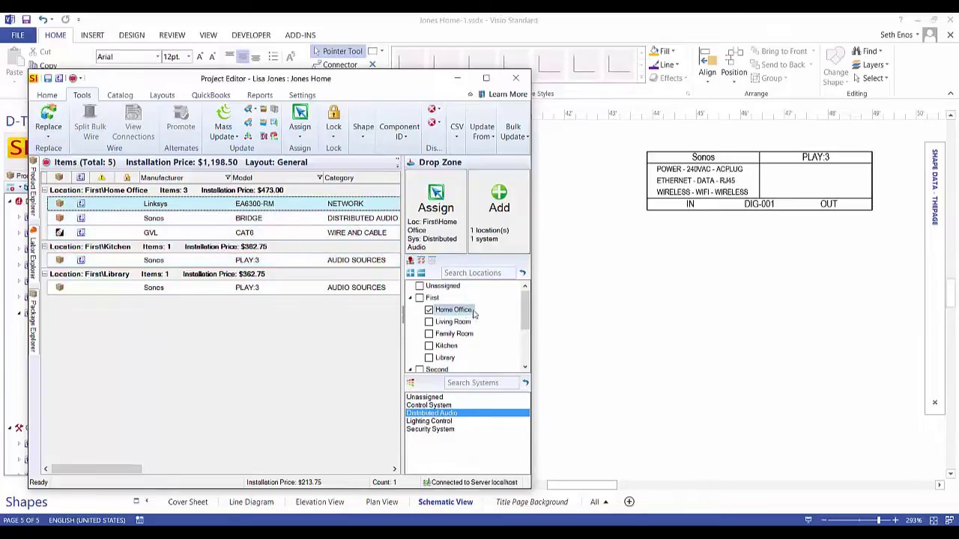
click(34, 202)
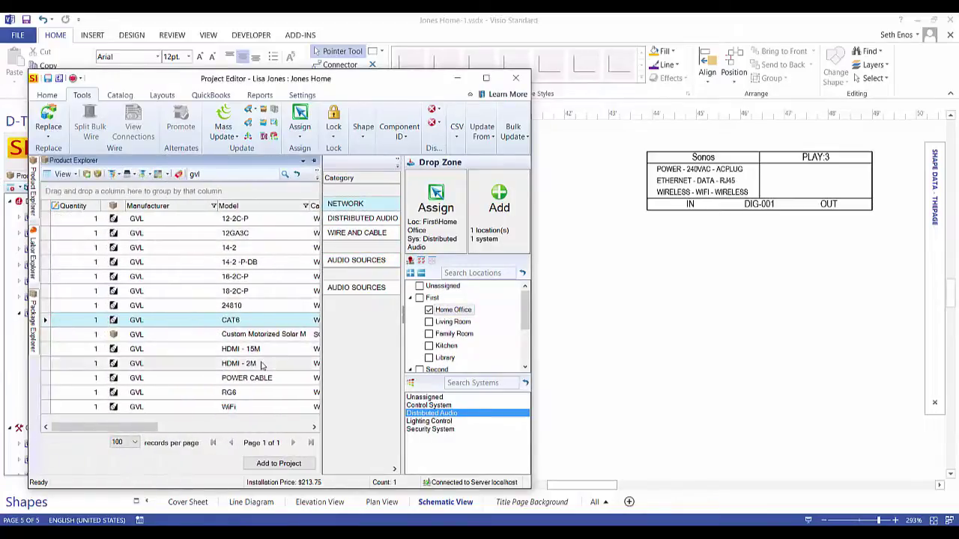
click(131, 406)
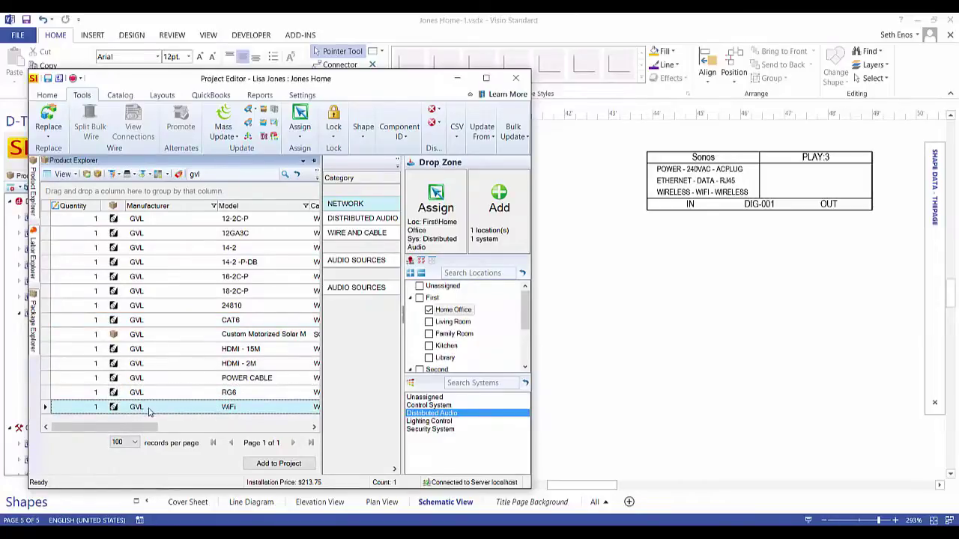
mouse_move(160, 410)
mouse_down()
mouse_move(184, 416)
mouse_move(627, 336)
mouse_move(622, 342)
mouse_up()
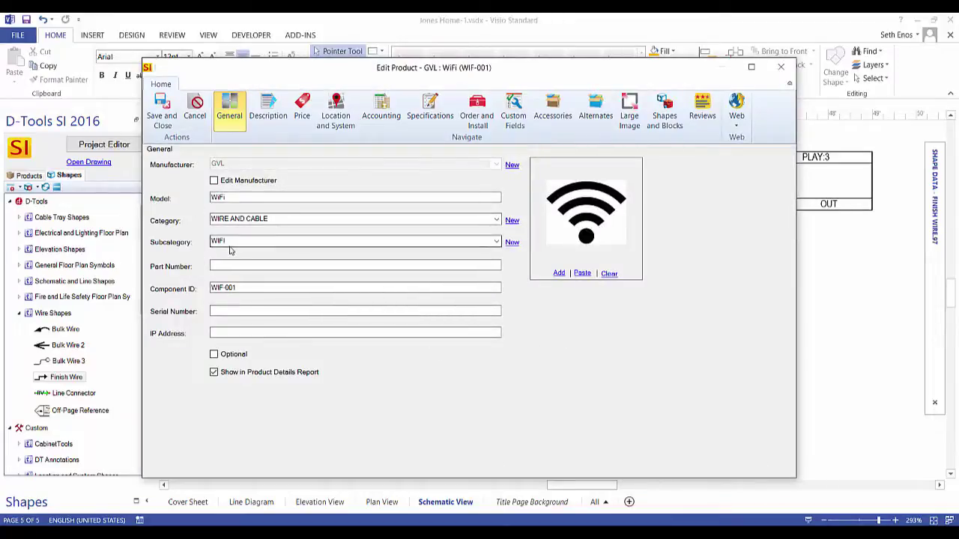
click(303, 118)
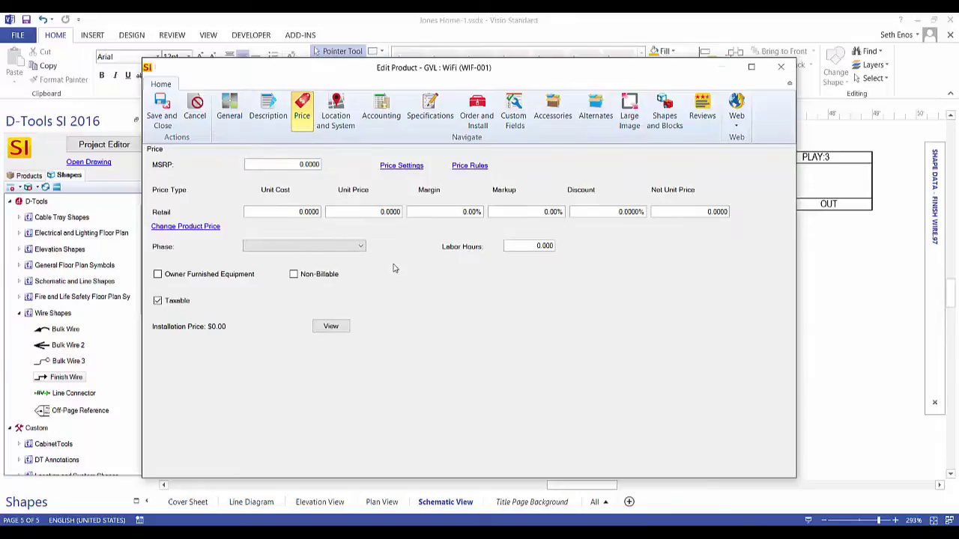
click(779, 68)
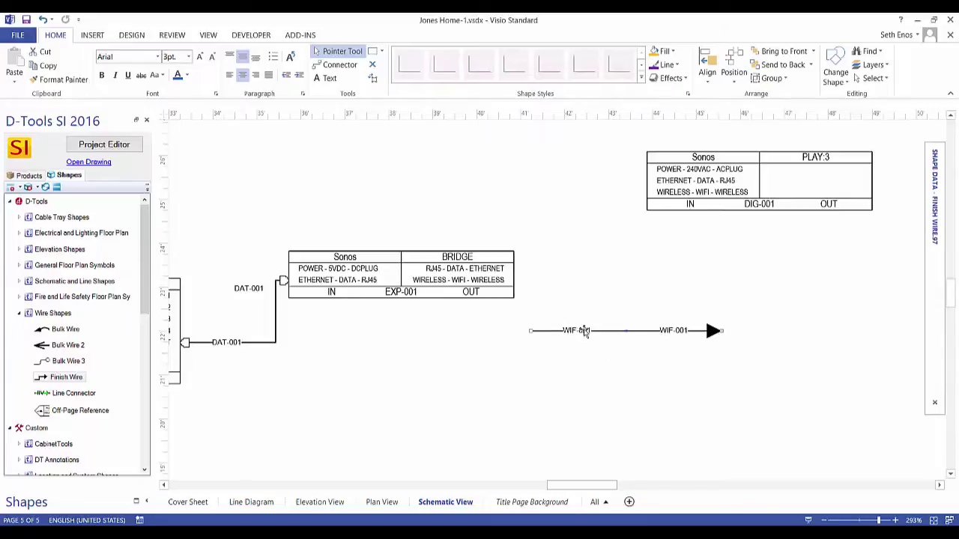
Connect the WIF-001 wire from the Bridge's WIRELESS output to the PLAY:3's WIRELESS input.
scroll(583, 331, up, 4)
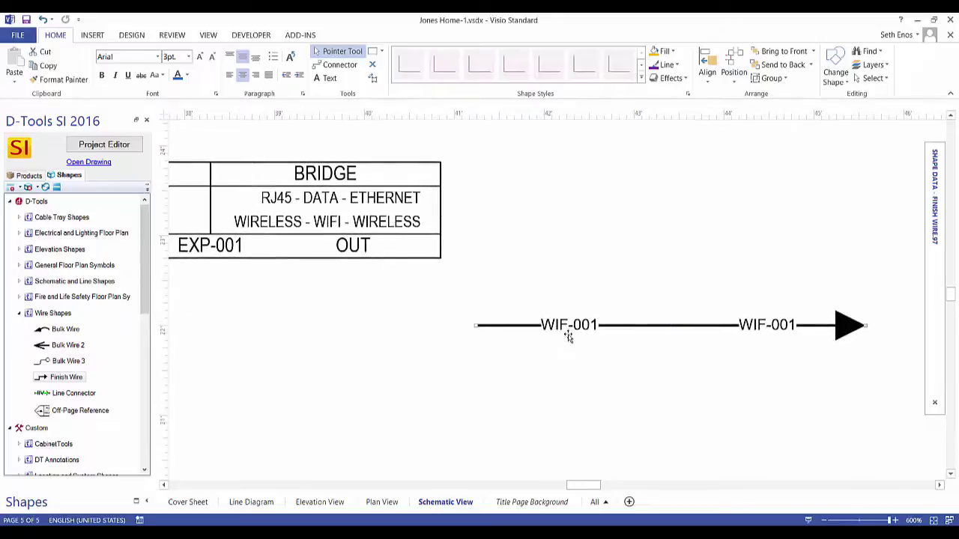
scroll(570, 337, down, 2)
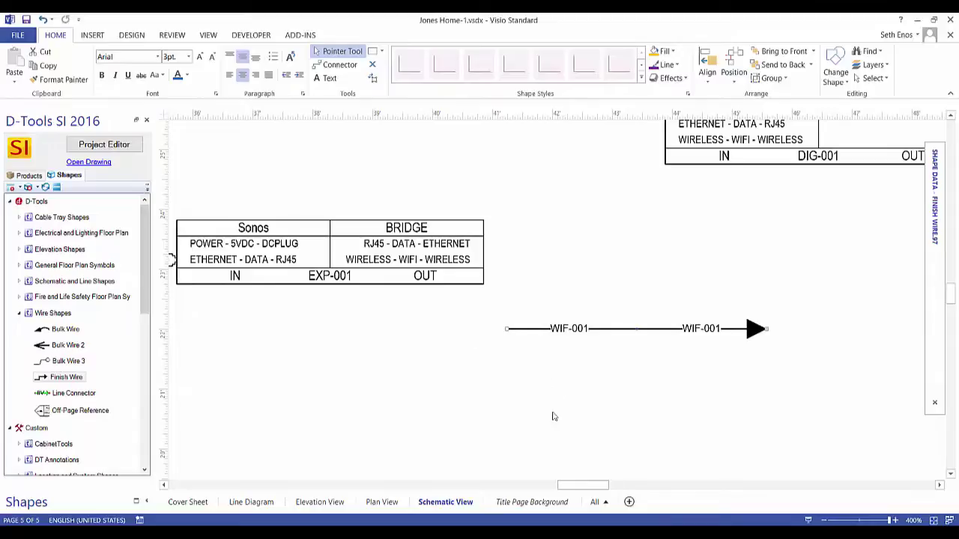
scroll(571, 424, down, 3)
scroll(372, 398, up, 3)
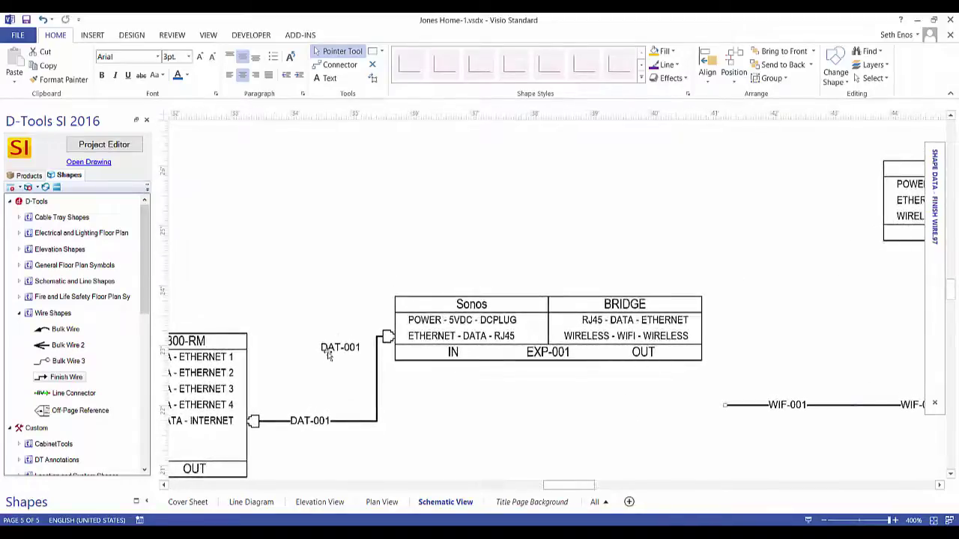
scroll(332, 357, down, 3)
scroll(611, 382, up, 4)
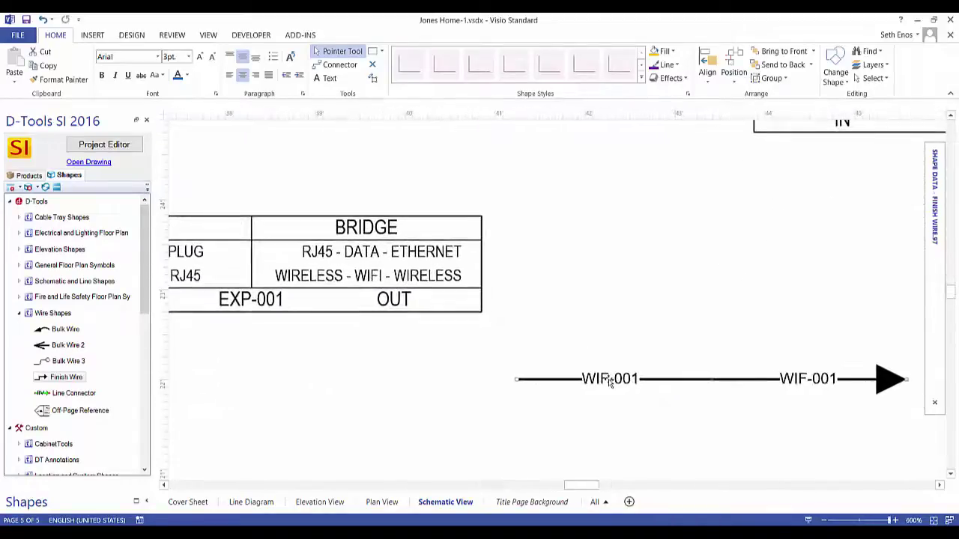
scroll(610, 383, down, 2)
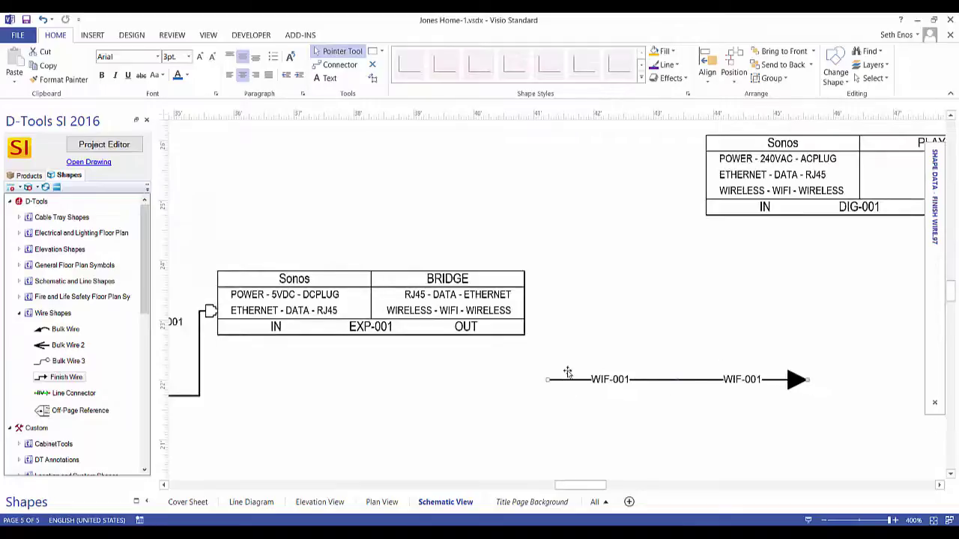
drag(570, 354, 526, 310)
mouse_move(783, 310)
mouse_down()
mouse_move(686, 179)
mouse_move(706, 190)
mouse_up()
scroll(568, 222, down, 2)
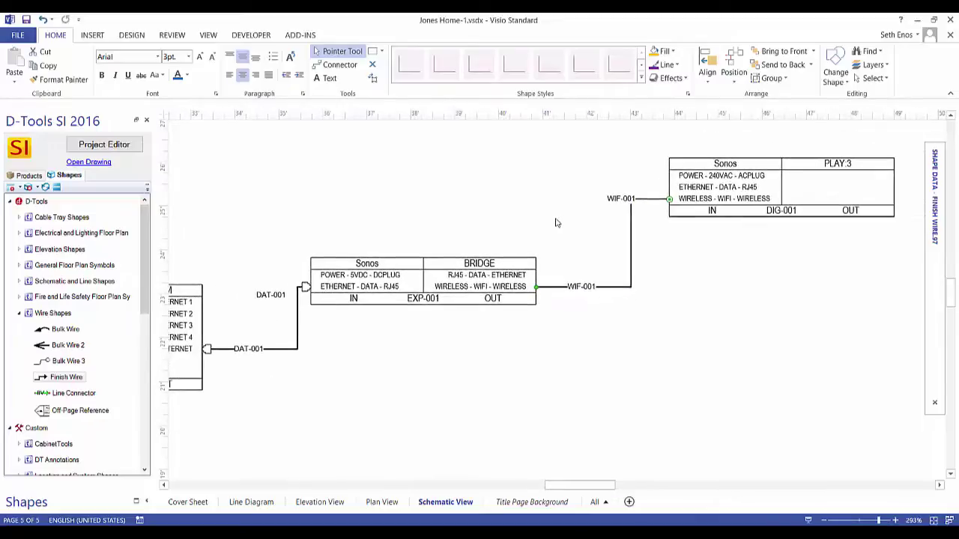
Place the Library's Sonos PLAY:3 from the project items on the schematic below the first PLAY:3.
scroll(555, 222, down, 1)
click(108, 148)
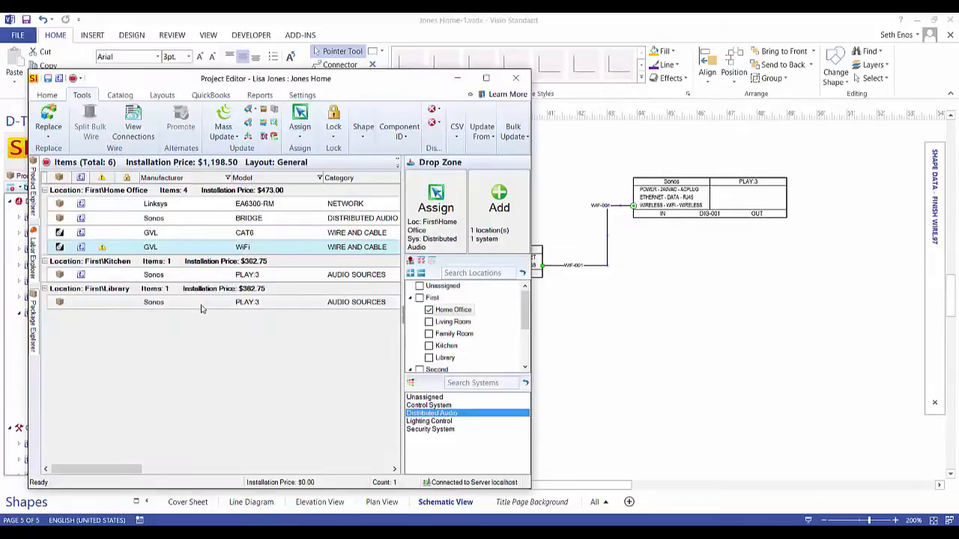
click(201, 304)
mouse_move(213, 310)
mouse_down()
mouse_move(807, 381)
mouse_move(722, 375)
mouse_move(697, 337)
mouse_up()
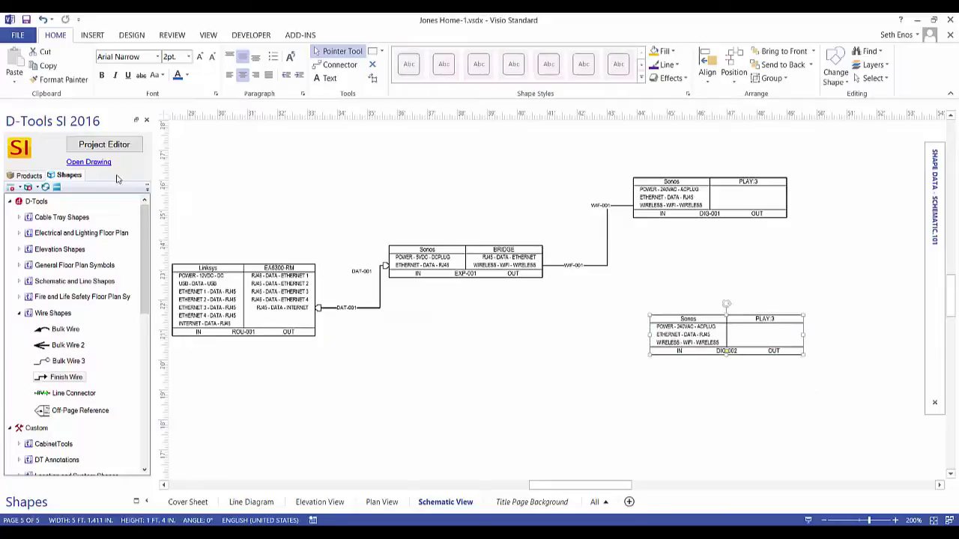
Add a second GVL WiFi wire product to the schematic below the new PLAY:3.
click(112, 146)
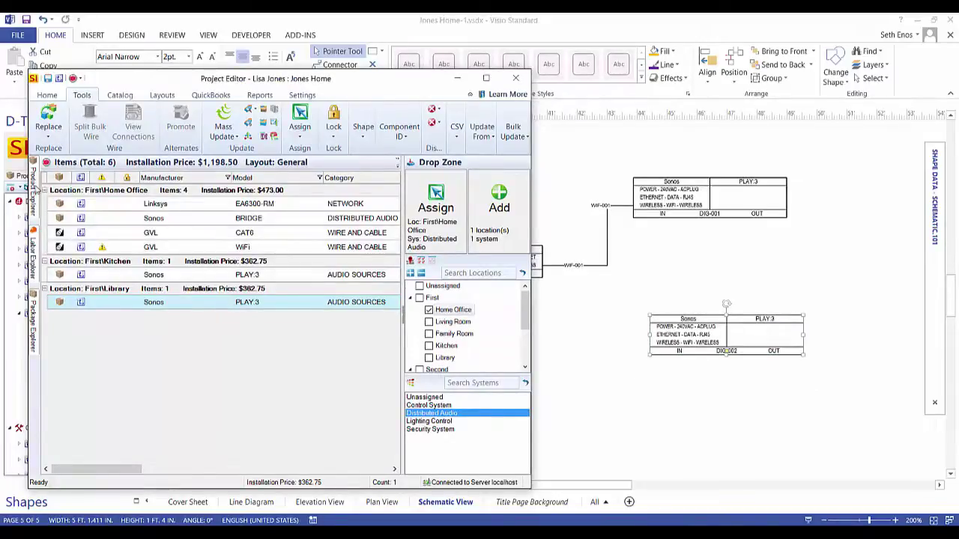
mouse_move(34, 191)
drag(165, 409, 609, 387)
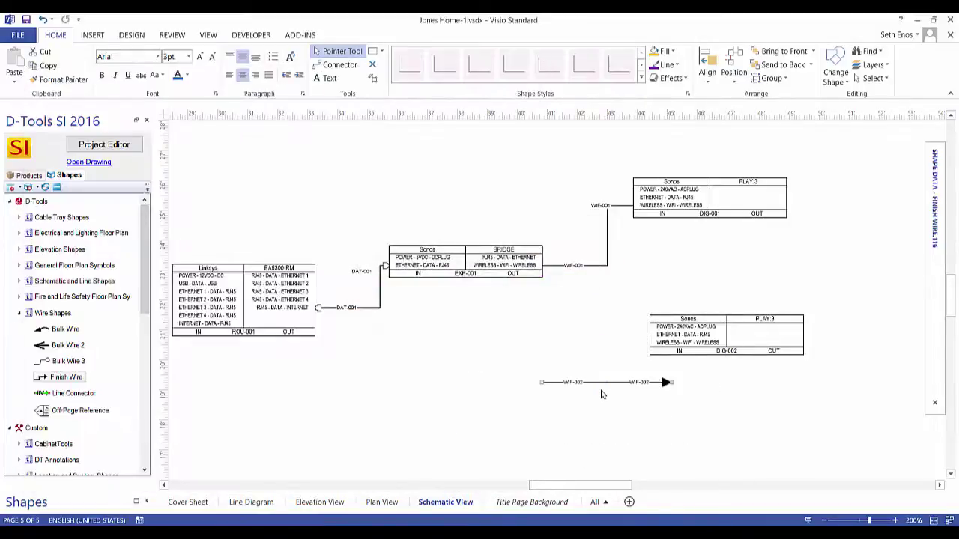
Connect the WIF-002 wire from the Bridge's WIRELESS output to the second PLAY:3's WIRELESS input.
scroll(603, 389, up, 5)
scroll(506, 386, down, 4)
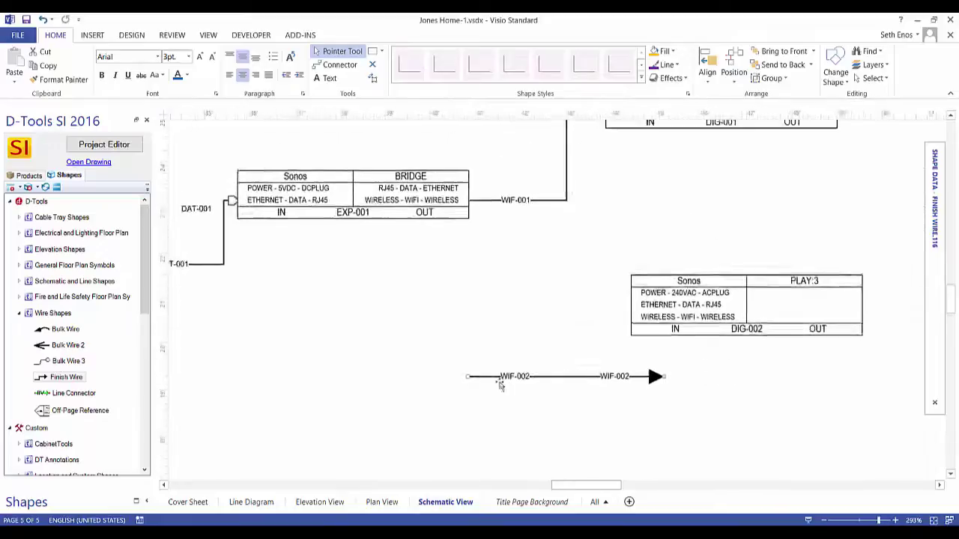
drag(480, 377, 484, 206)
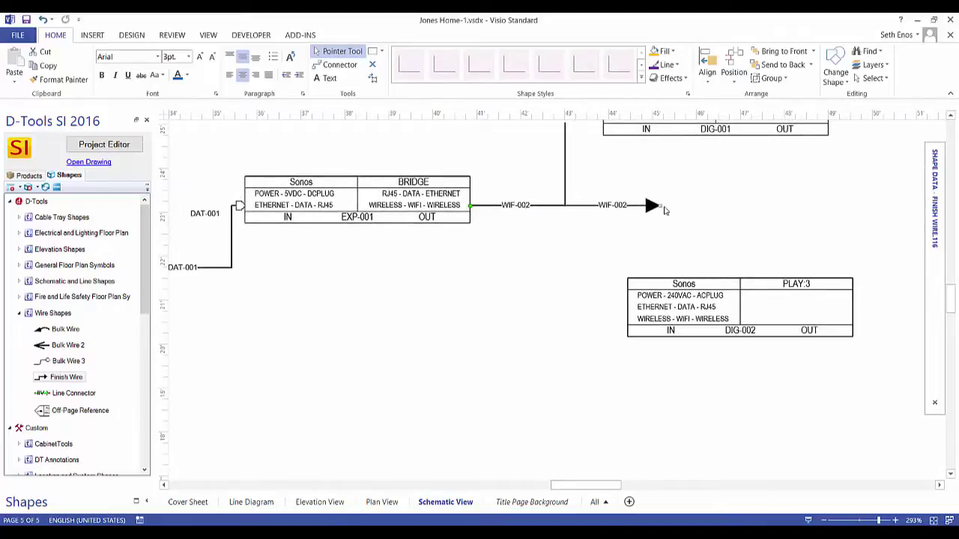
drag(657, 205, 627, 319)
scroll(628, 239, down, 3)
scroll(628, 232, up, 2)
scroll(593, 276, right, 1)
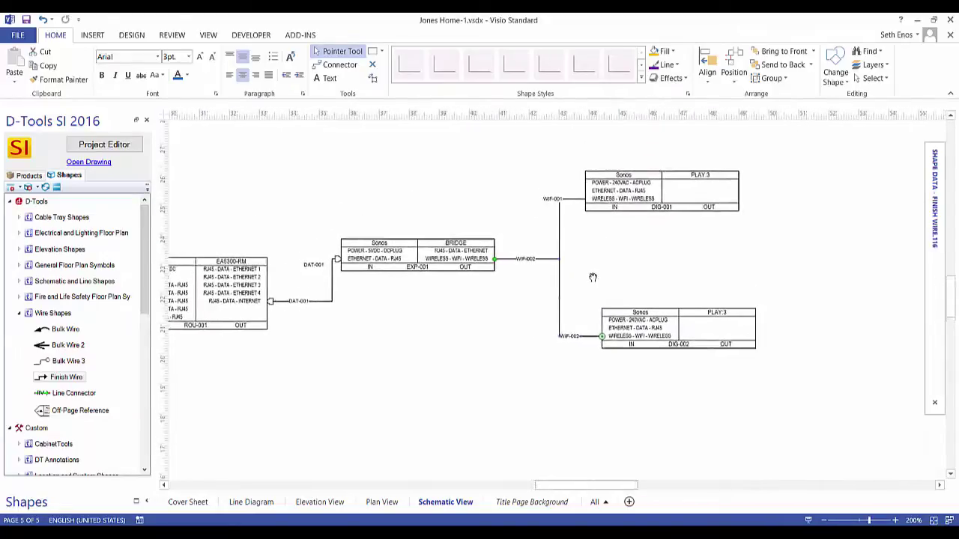
Apply the dotted dash style to the WIF-001 and WIF-002 wires running from the Bridge to the two PLAY:3 units.
scroll(558, 251, up, 3)
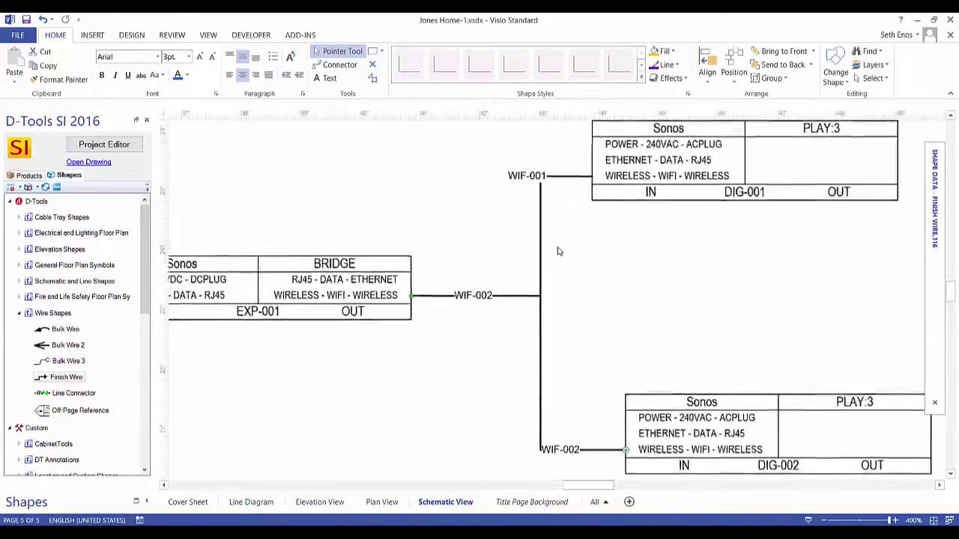
click(540, 205)
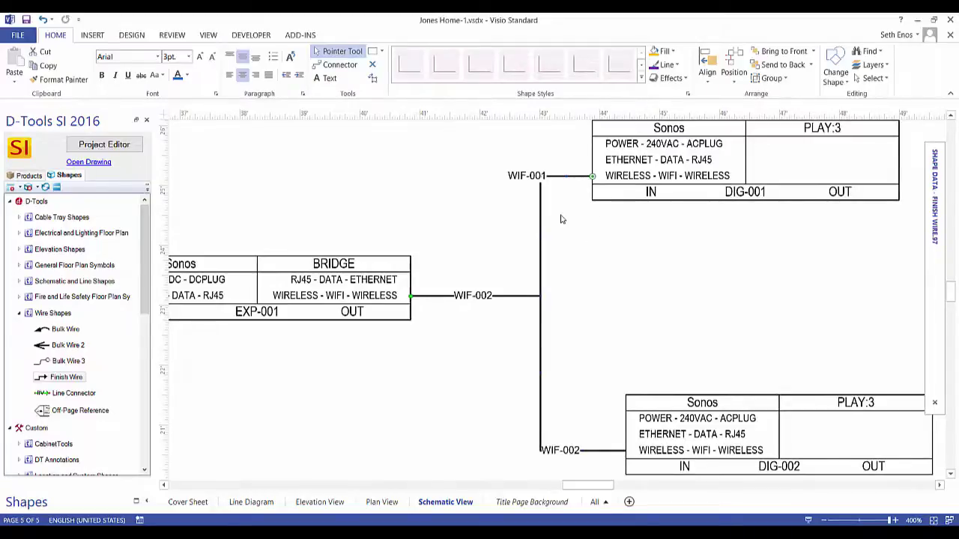
click(679, 67)
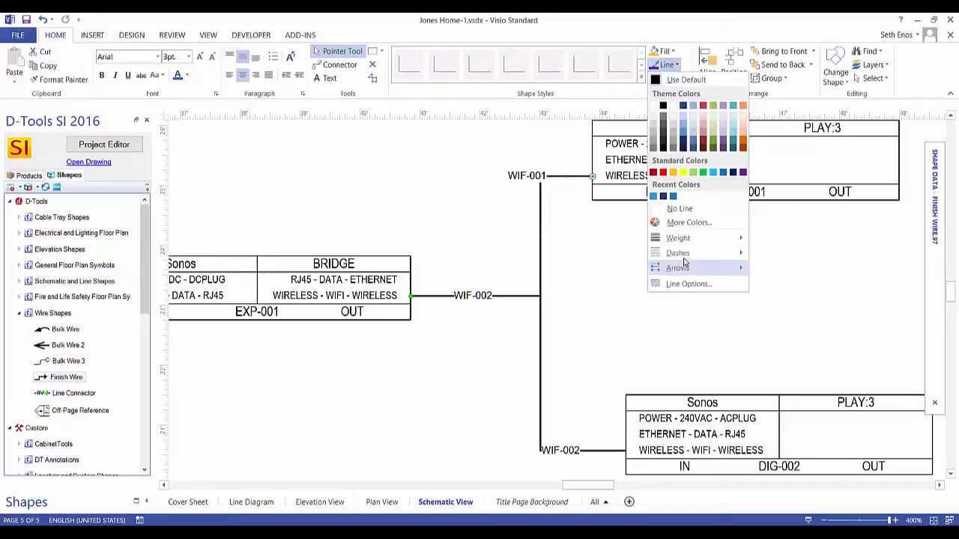
mouse_move(682, 254)
click(803, 302)
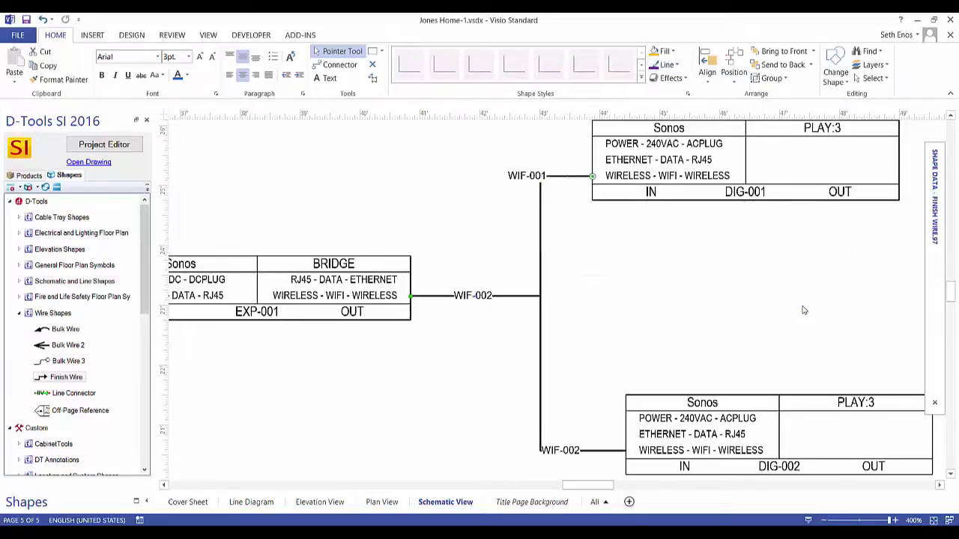
click(539, 315)
click(666, 65)
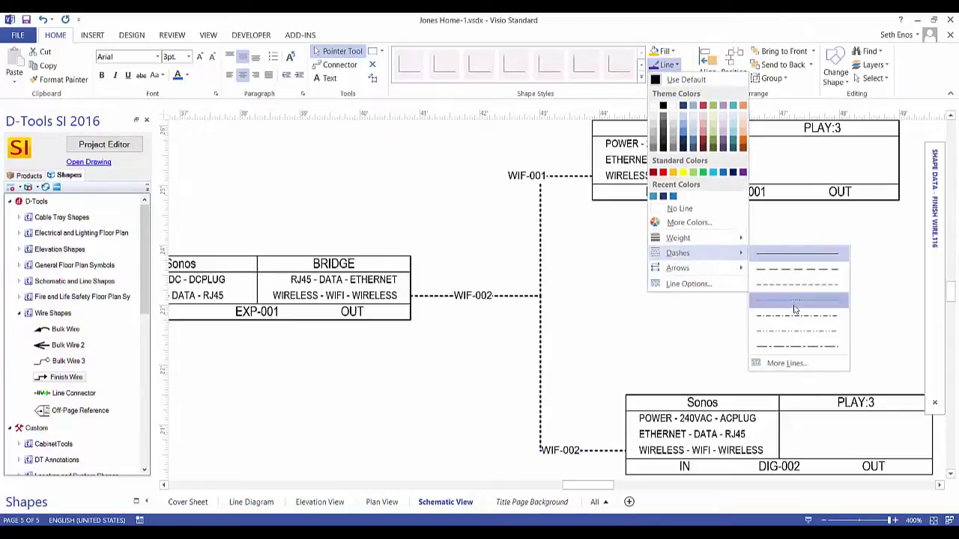
click(783, 305)
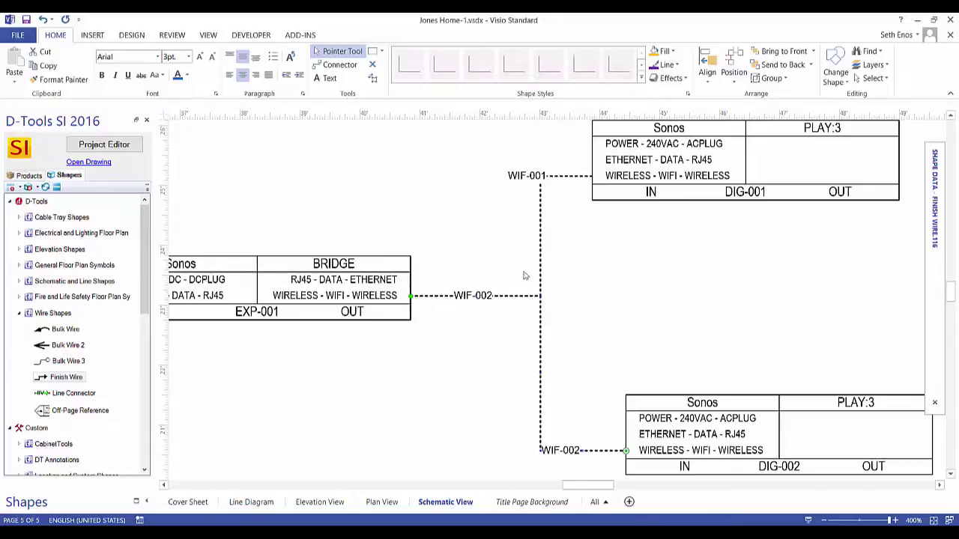
Set Show Text to Show End Text Only for both the WIF-001 and WIF-002 wires together.
scroll(486, 292, down, 2)
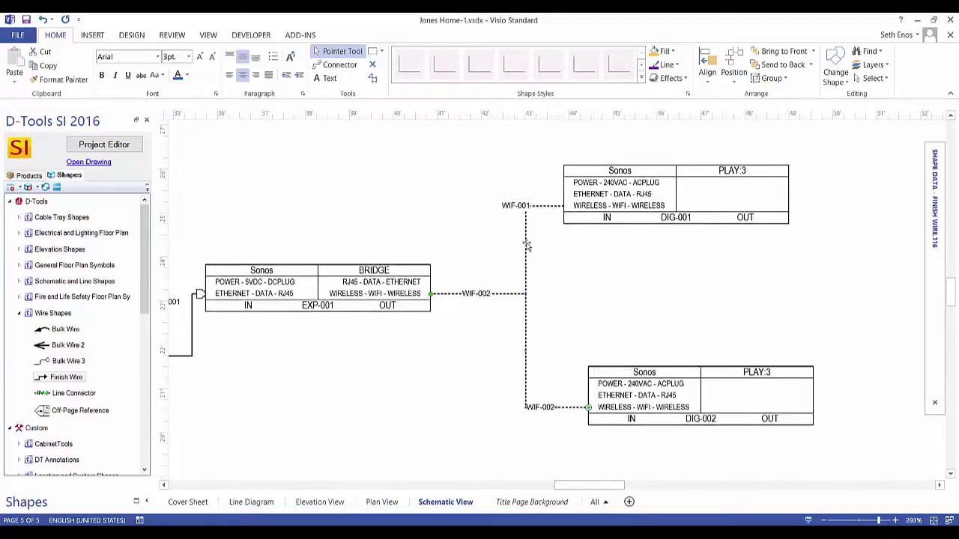
click(525, 244)
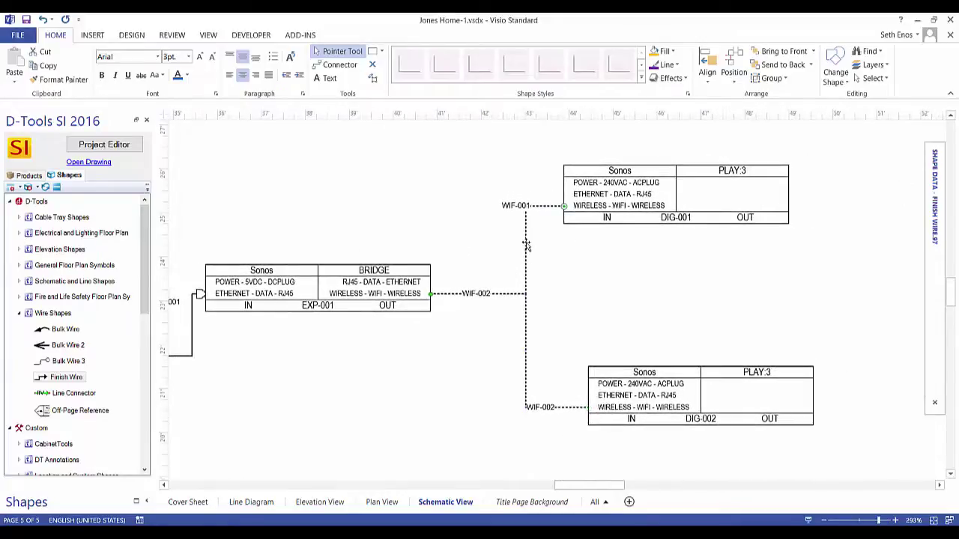
shift+click(525, 334)
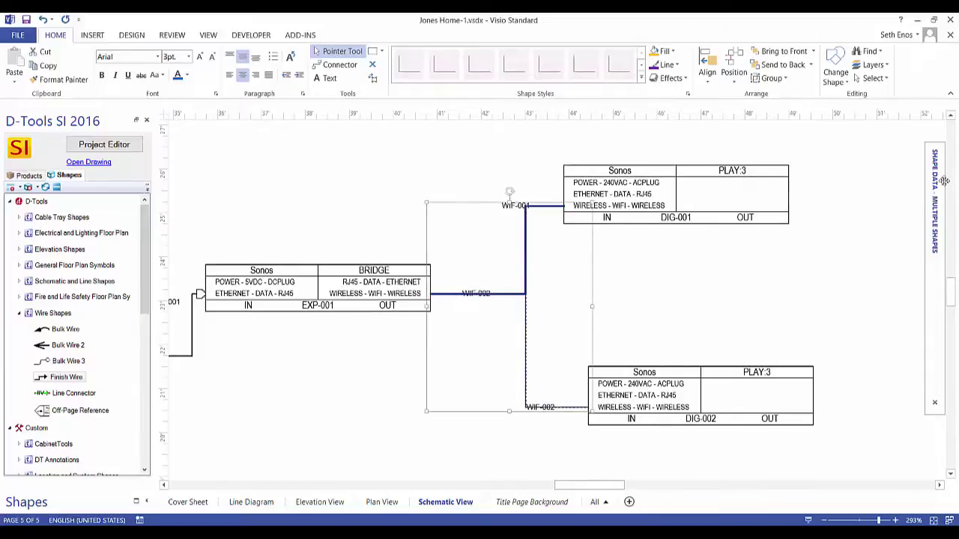
mouse_move(938, 181)
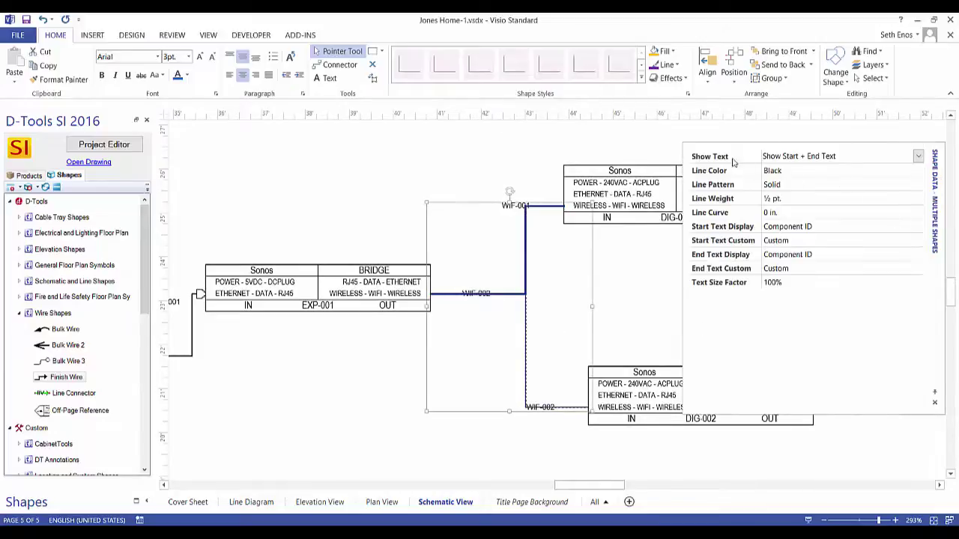
click(918, 156)
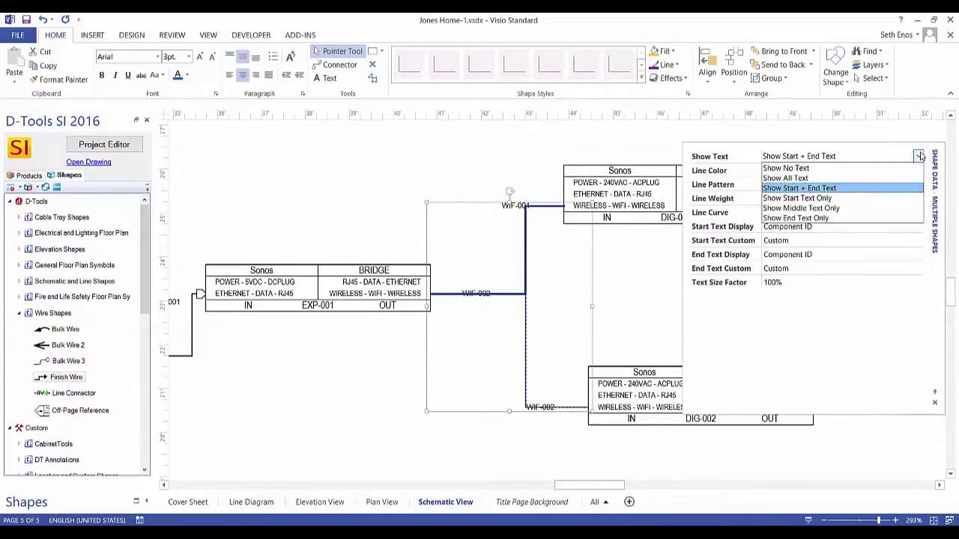
click(801, 218)
click(566, 298)
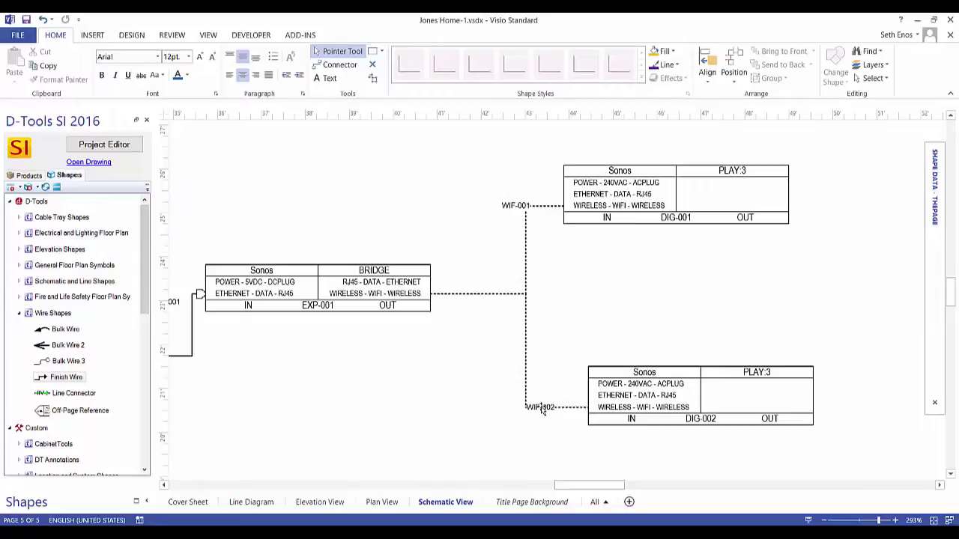
Run the Wire Connections installation report for the project from the Project Editor.
scroll(538, 281, down, 3)
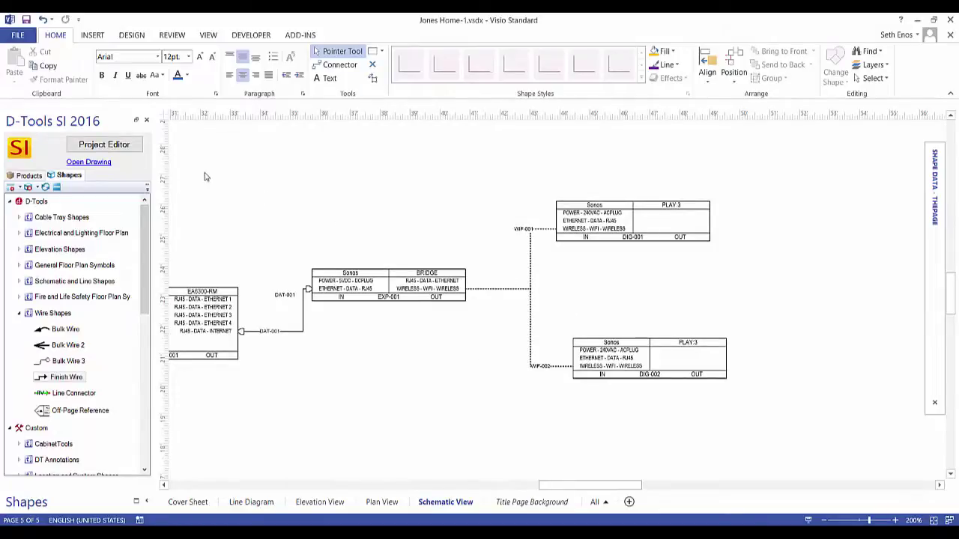
click(109, 145)
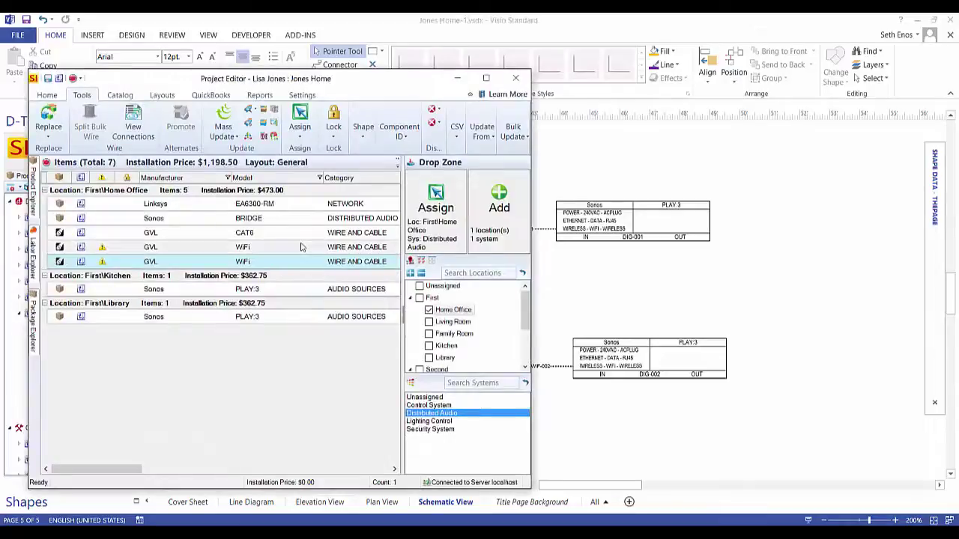
click(261, 96)
click(78, 132)
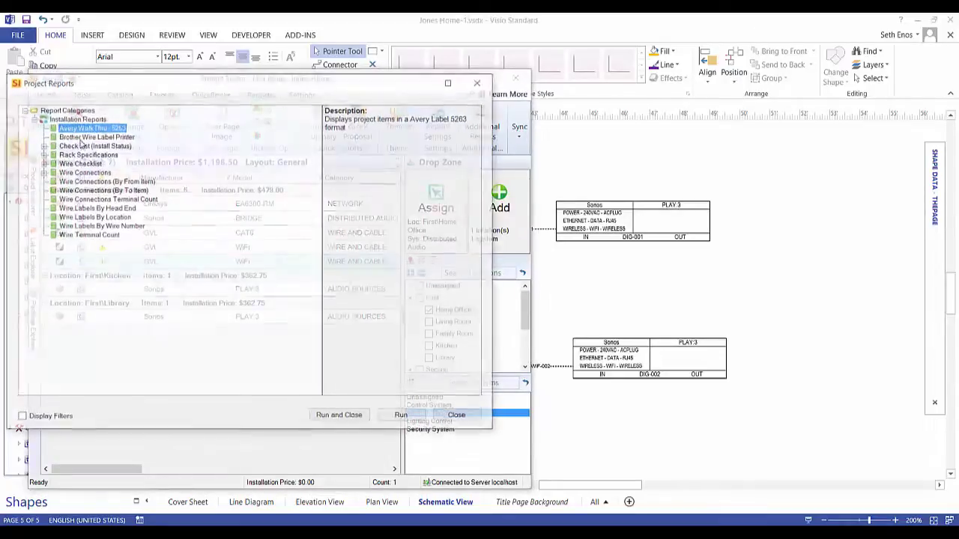
click(41, 172)
double_click(86, 190)
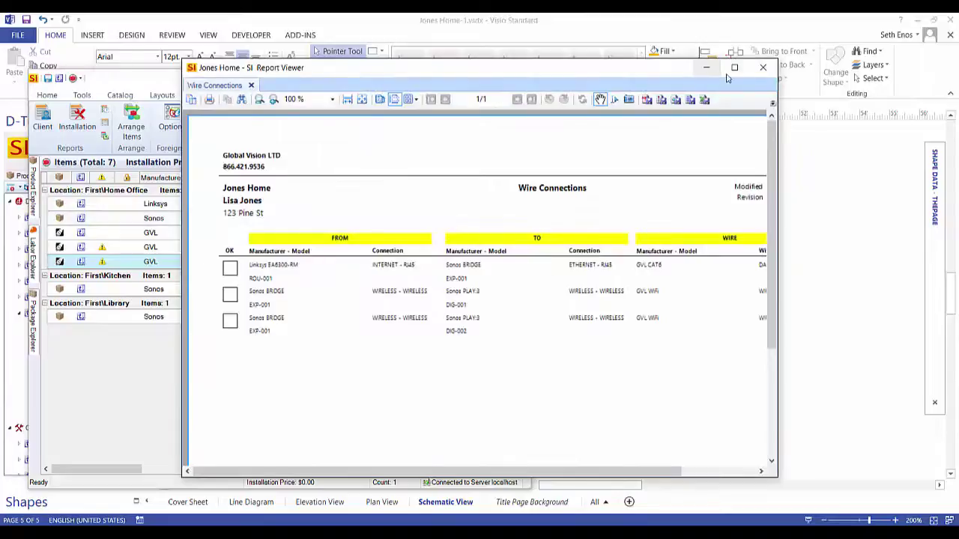
Examine the From, To and Wire columns of the Wire Connections report at 200% zoom, then return to the schematic drawing.
click(734, 66)
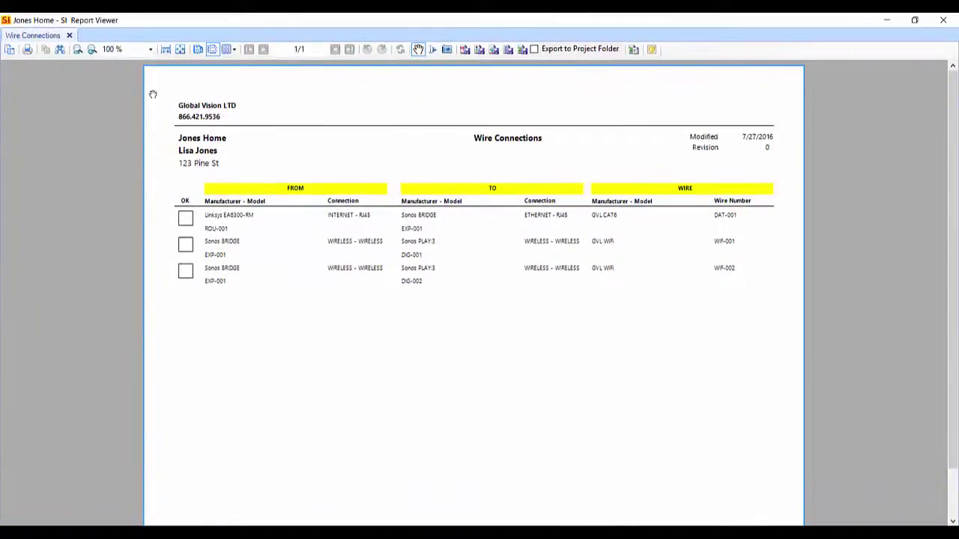
click(151, 49)
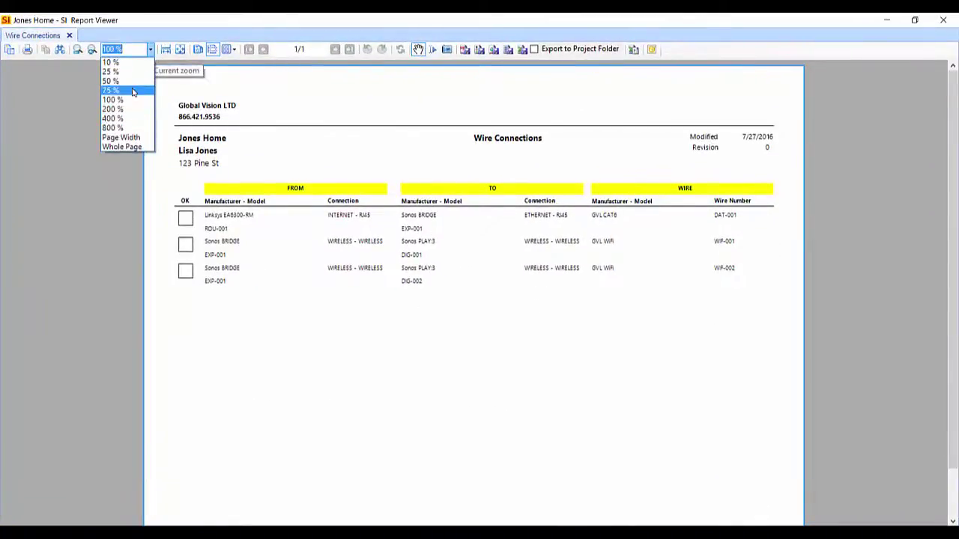
click(112, 109)
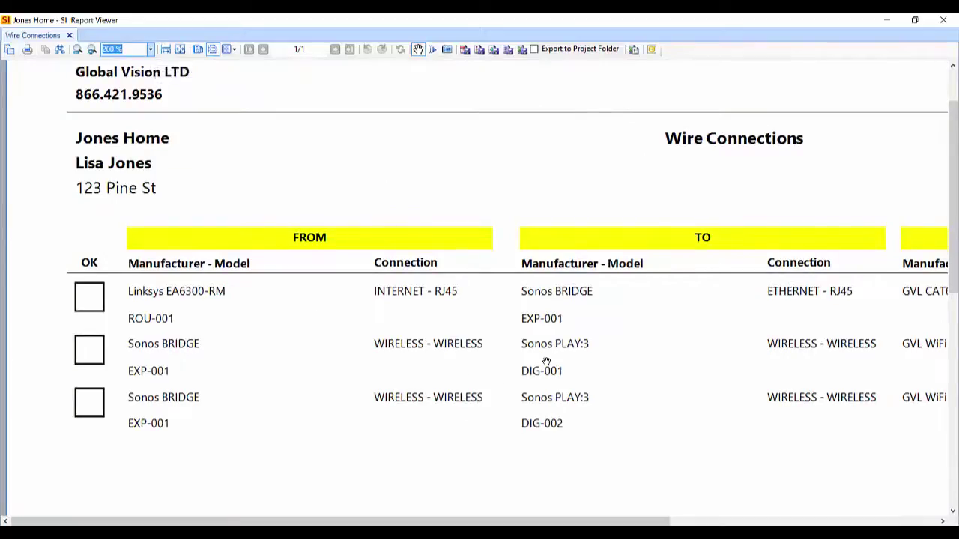
drag(633, 406, 371, 394)
drag(797, 384, 679, 390)
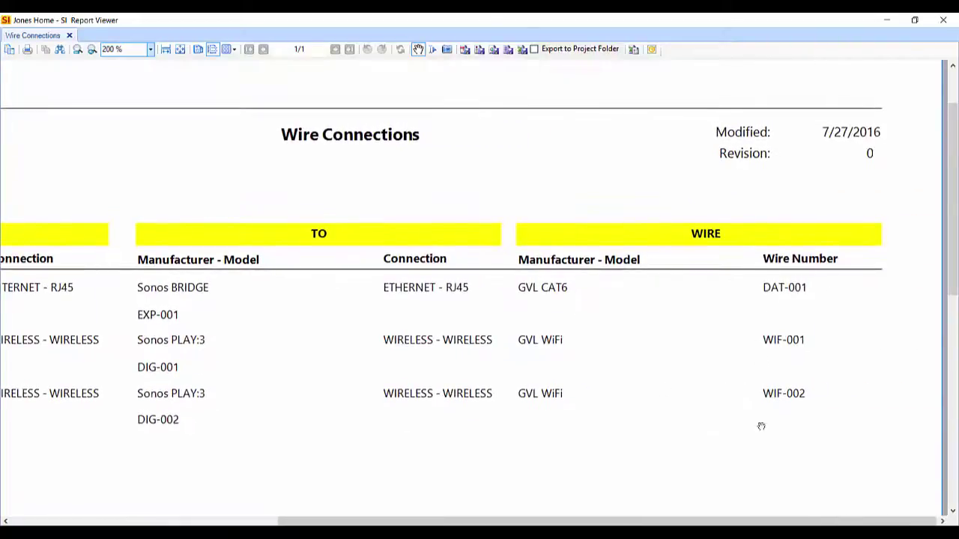
scroll(475, 349, left, 5)
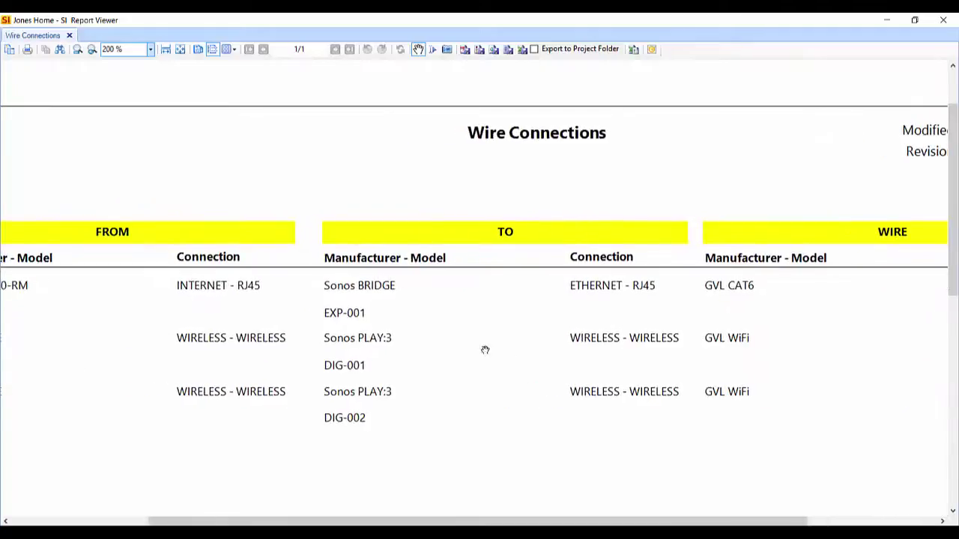
scroll(533, 346, down, 3)
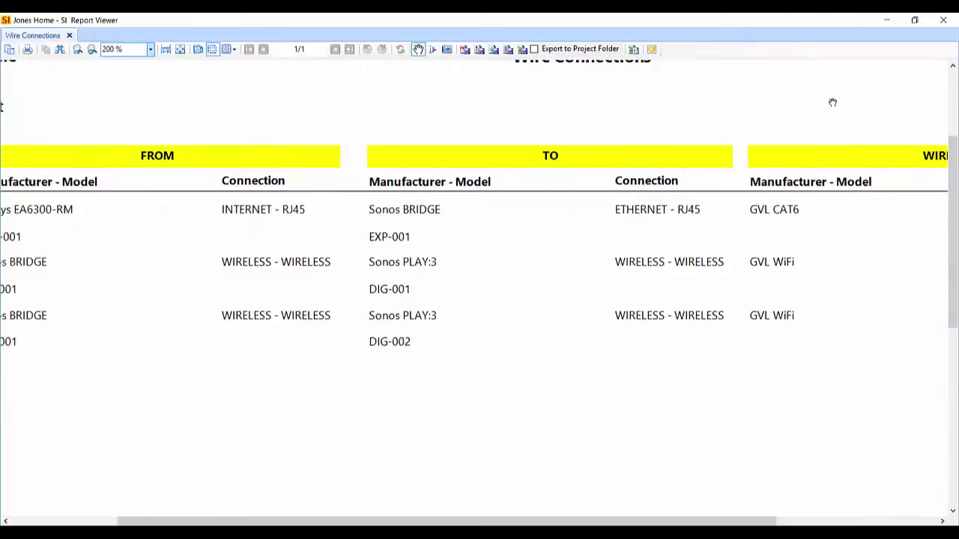
scroll(832, 102, up, 3)
click(944, 19)
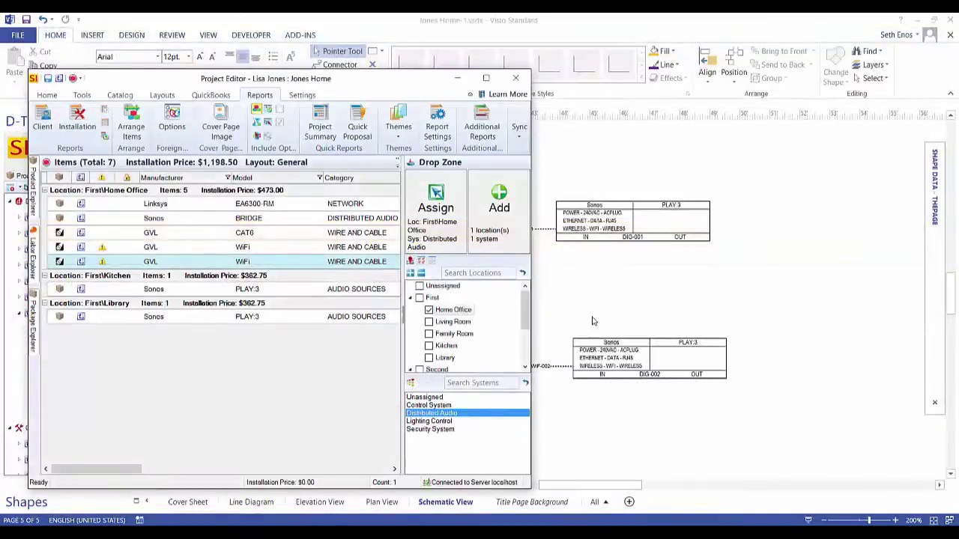
click(592, 321)
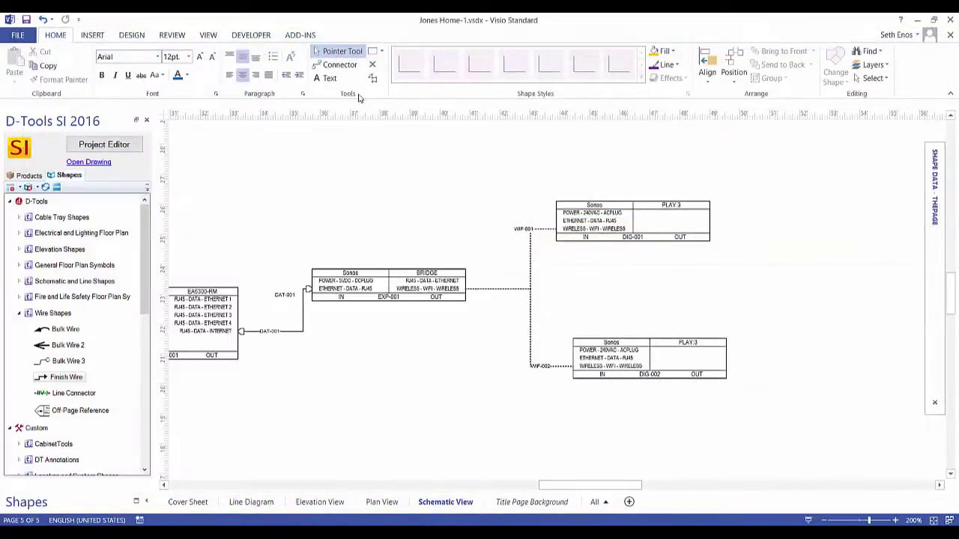